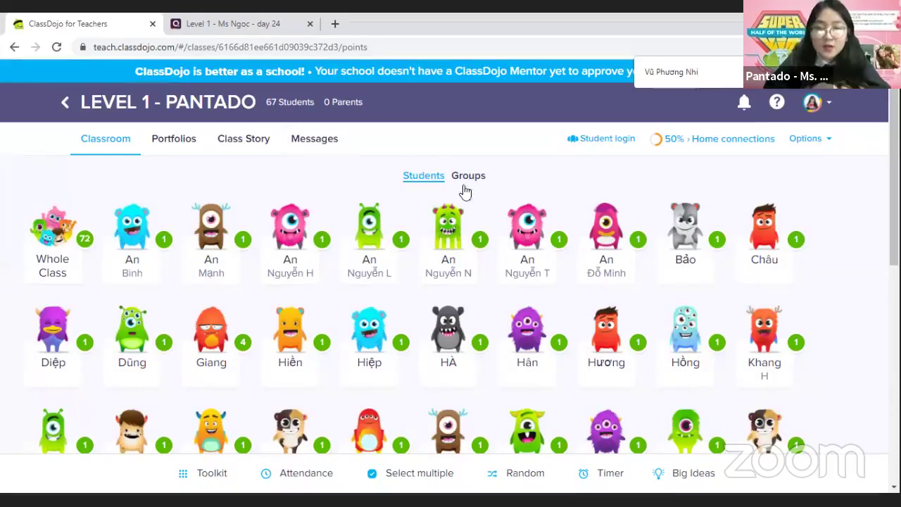
Scroll to the bottom of the LEVEL 1 - PANTADO student grid and open the Add students dialog
scroll(465, 235, "down", 6)
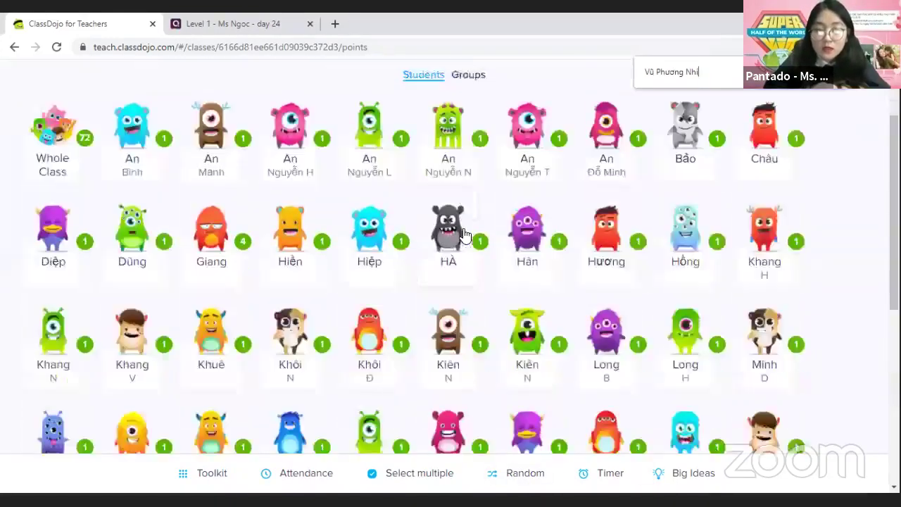
scroll(598, 374, "down", 1)
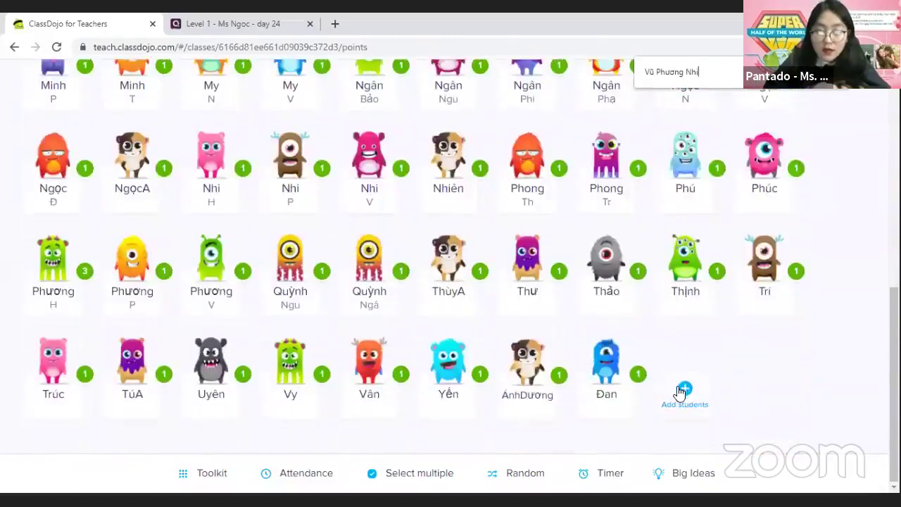
left_click(682, 396)
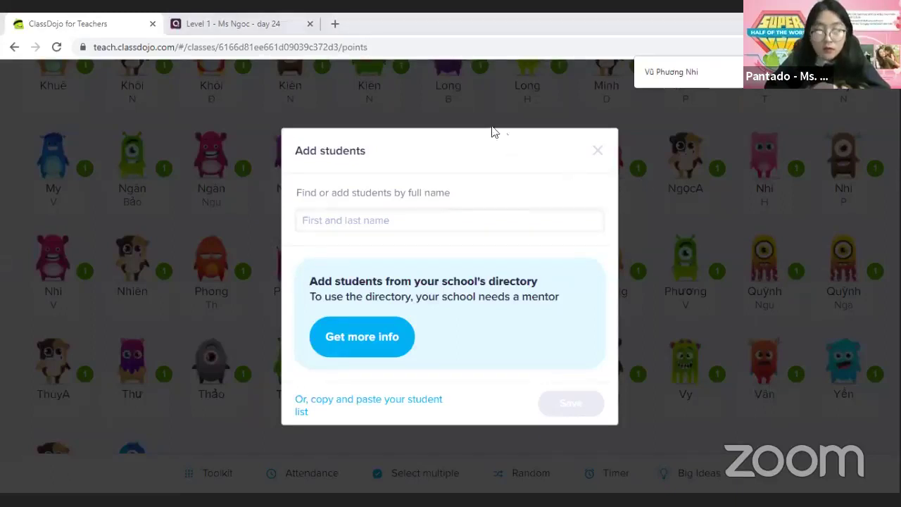
Paste the first student's full name, move the given name to the front, and add it
left_click(356, 226)
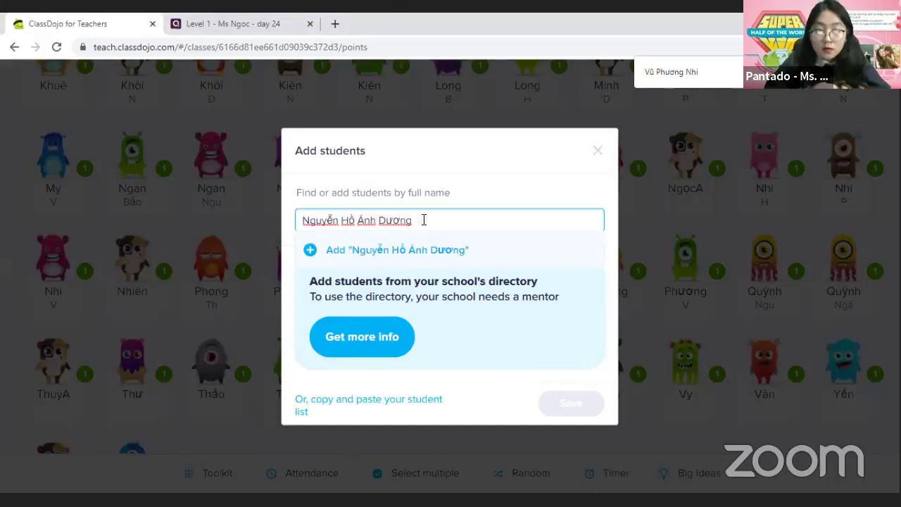
left_click_drag(422, 219, 288, 225)
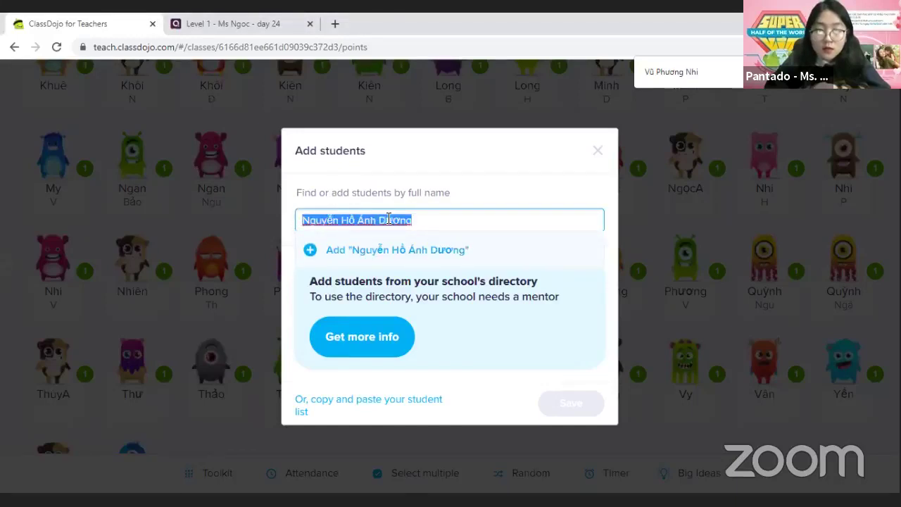
left_click_drag(427, 223, 378, 221)
key("ctrl+c")
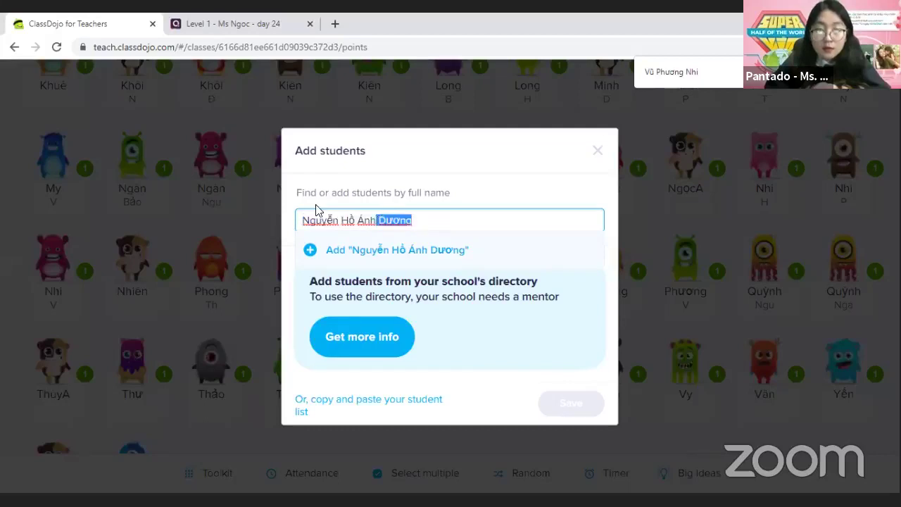
left_click(301, 220)
key("ctrl+v")
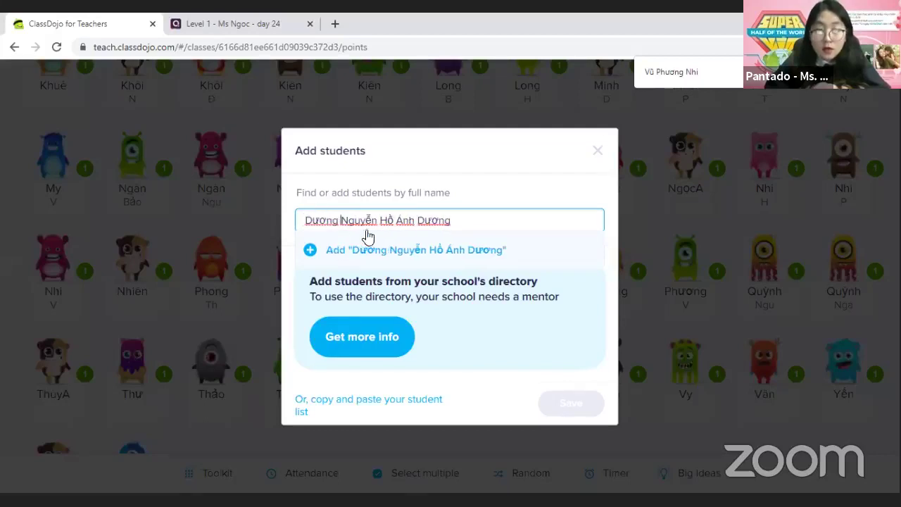
left_click_drag(449, 219, 417, 219)
key("BackSpace")
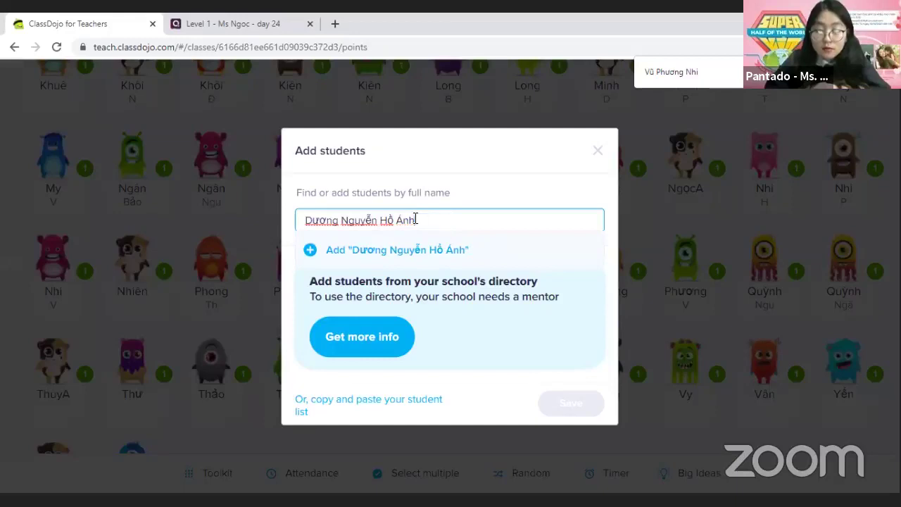
left_click(308, 251)
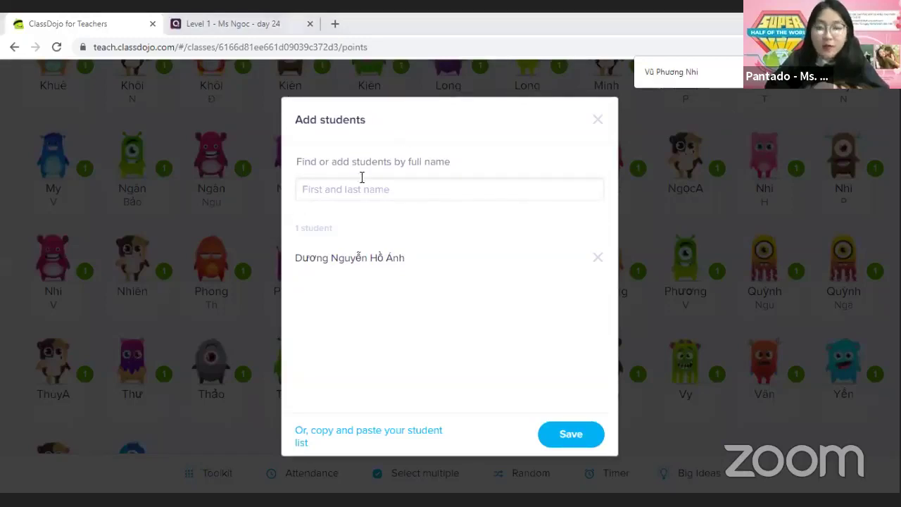
Paste a second student's name, retype the given name at the front, and save the new students
right_click(350, 196)
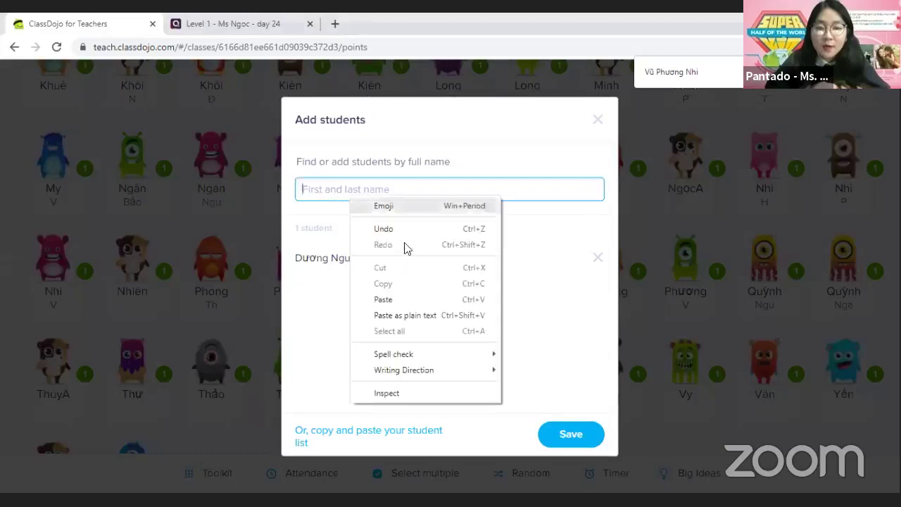
left_click(409, 299)
double_click(366, 188)
key("BackSpace")
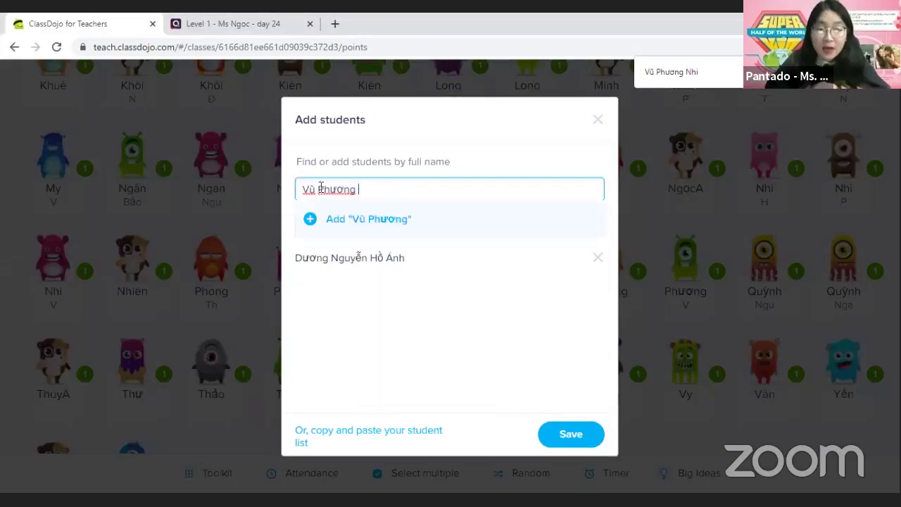
left_click(305, 192)
type("Nhi")
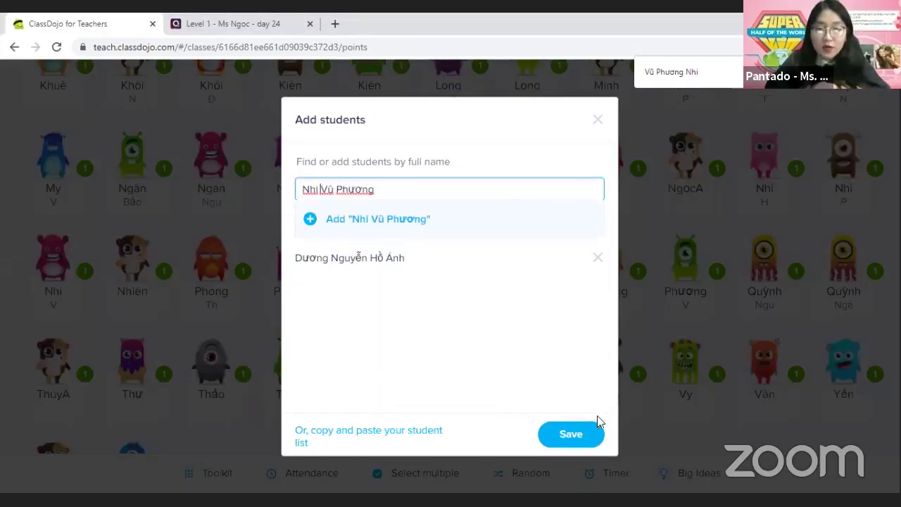
left_click(570, 437)
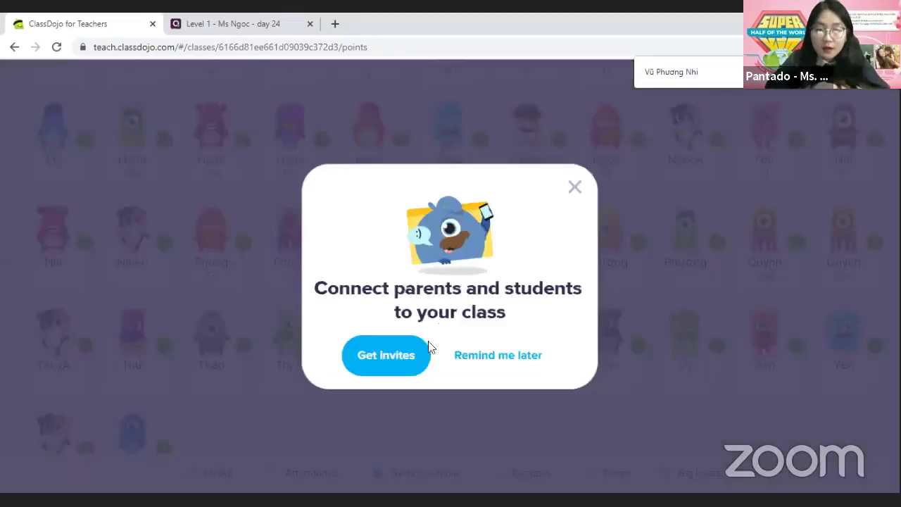
Dismiss the connect-parents prompt, check the 68-student roster for the new student, and reopen Add students
left_click(521, 359)
scroll(711, 398, "down", 1)
scroll(723, 408, "up", 1)
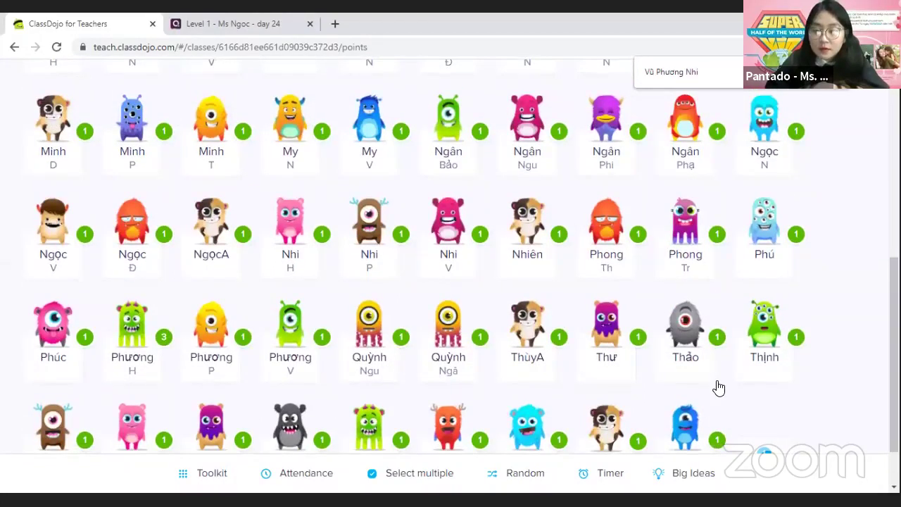
scroll(654, 362, "up", 10)
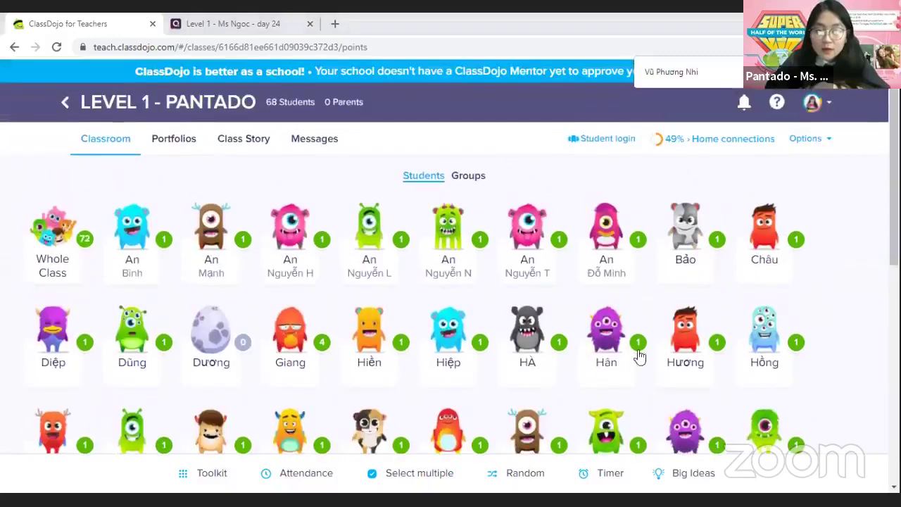
scroll(765, 303, "down", 5)
scroll(725, 409, "up", 1)
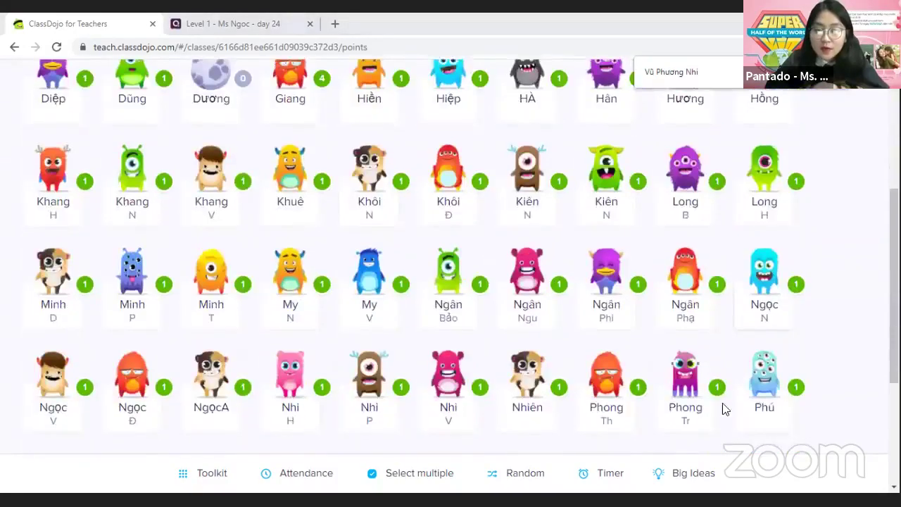
scroll(725, 408, "down", 4)
left_click(765, 392)
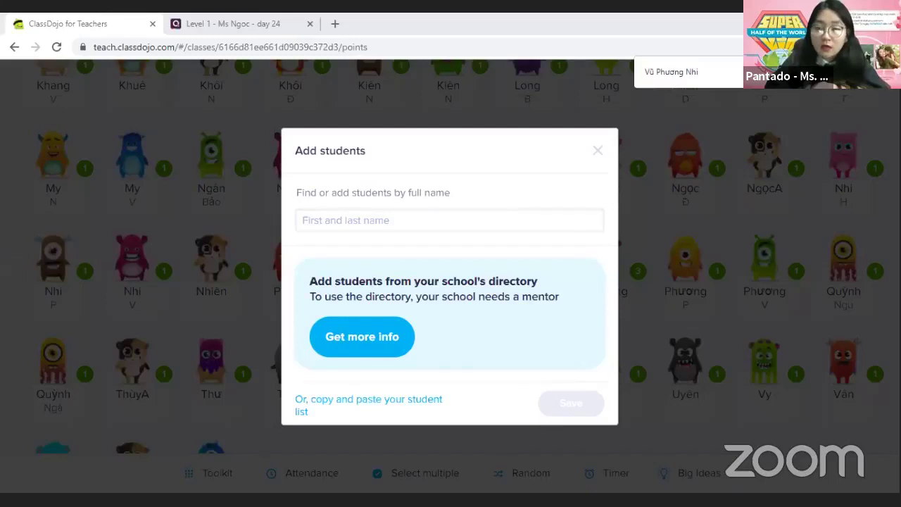
Paste the next student's full name, move the given name to the front, and try adding it
right_click(327, 225)
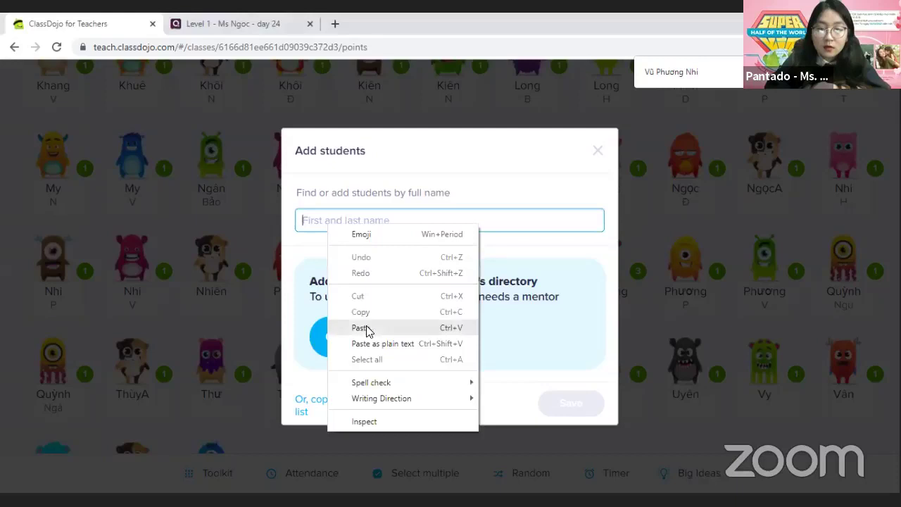
left_click(359, 327)
double_click(364, 220)
key("ctrl+x")
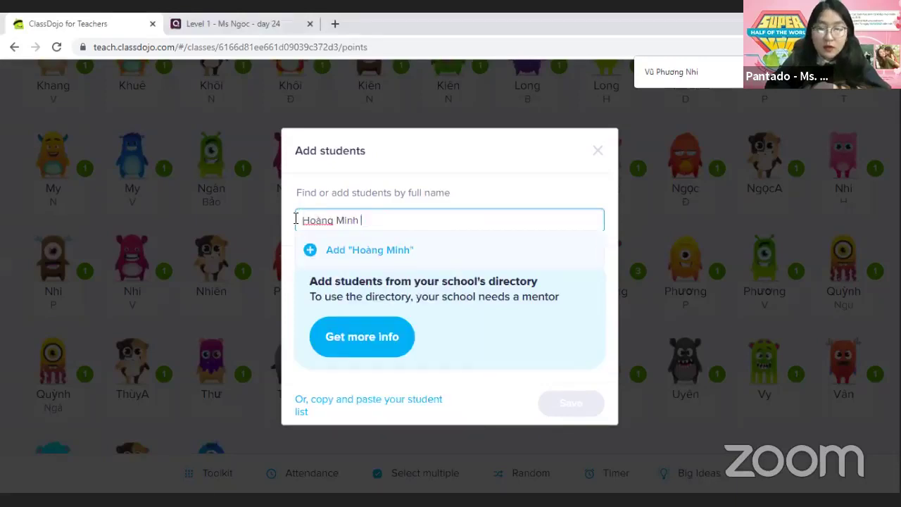
left_click(302, 220)
key("ctrl+v")
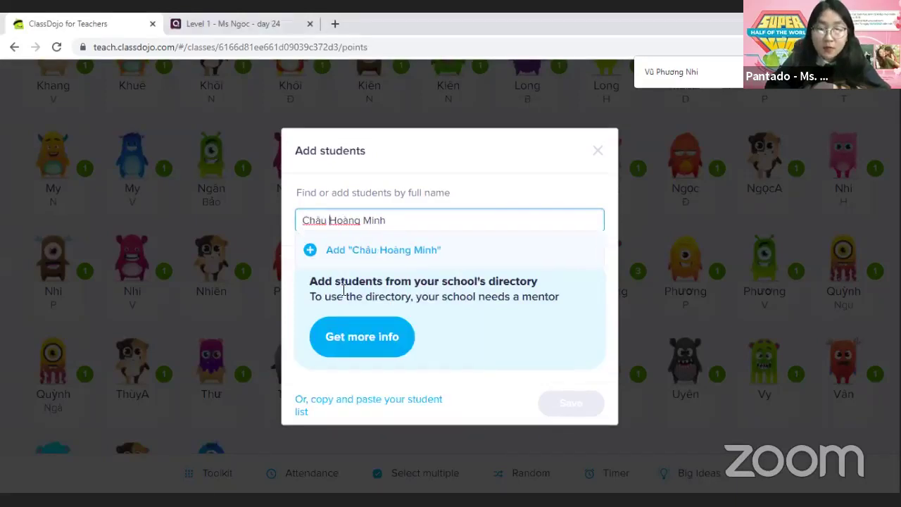
left_click(307, 250)
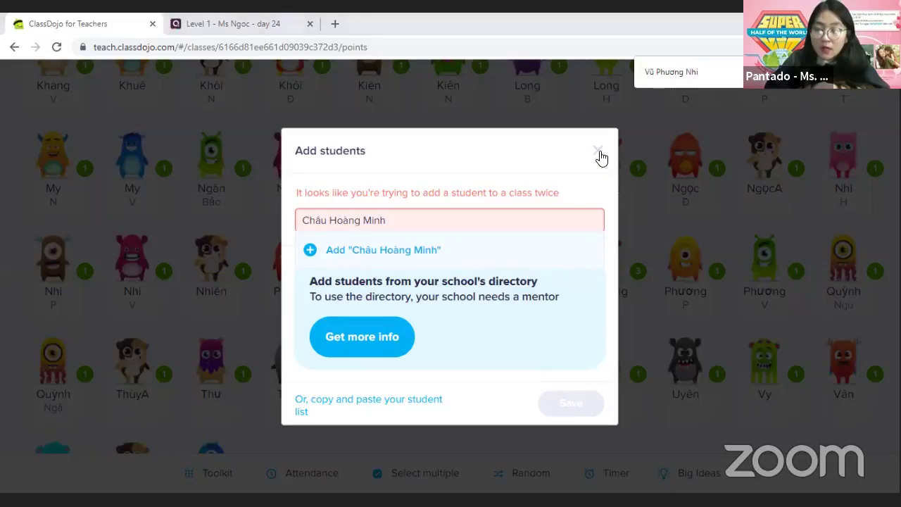
Replace the rejected name with another student's name and retype the given name at the front
triple_click(415, 220)
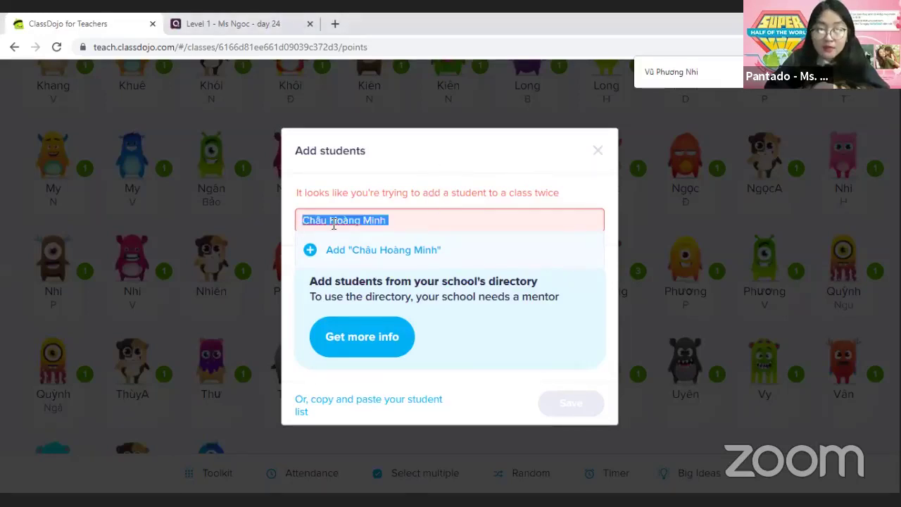
right_click(332, 225)
left_click(378, 294)
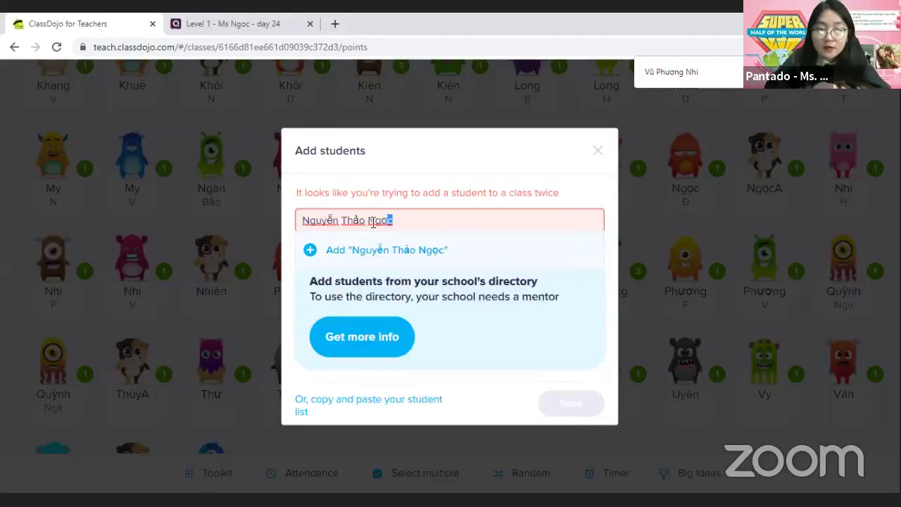
double_click(378, 220)
key("BackSpace")
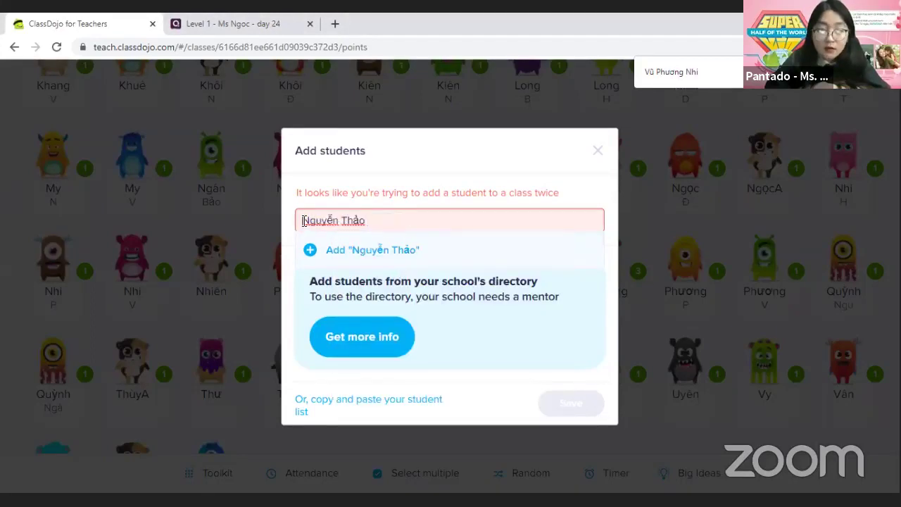
left_click(302, 220)
type("Ngọc")
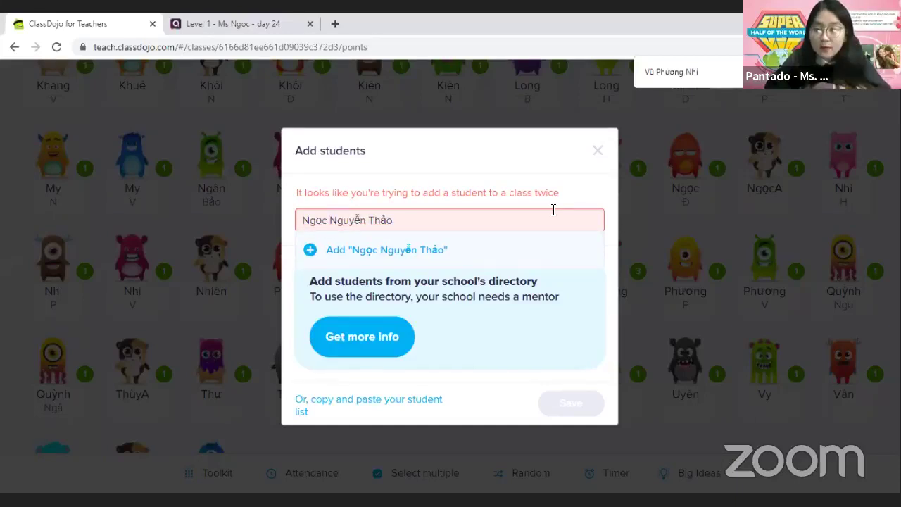
Swap in a further student's name and paste the given name at the front
triple_click(395, 219)
right_click(396, 222)
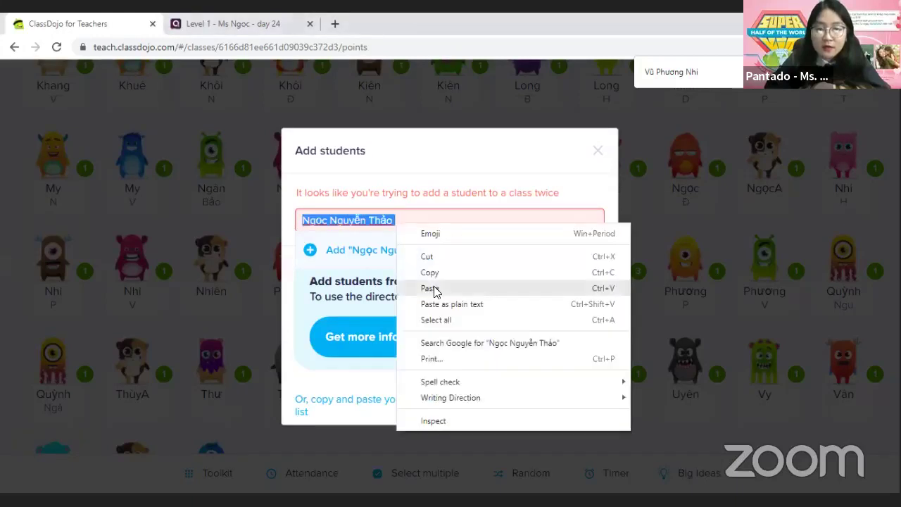
left_click(431, 288)
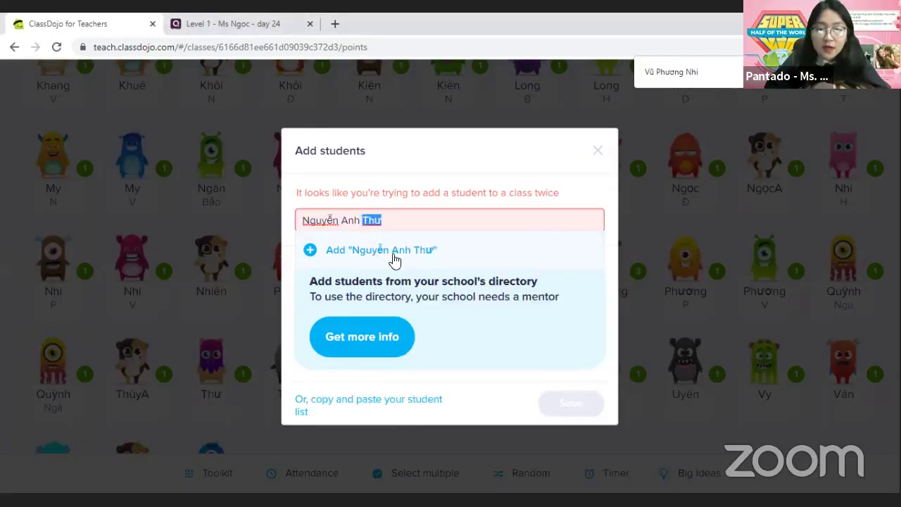
key("BackSpace")
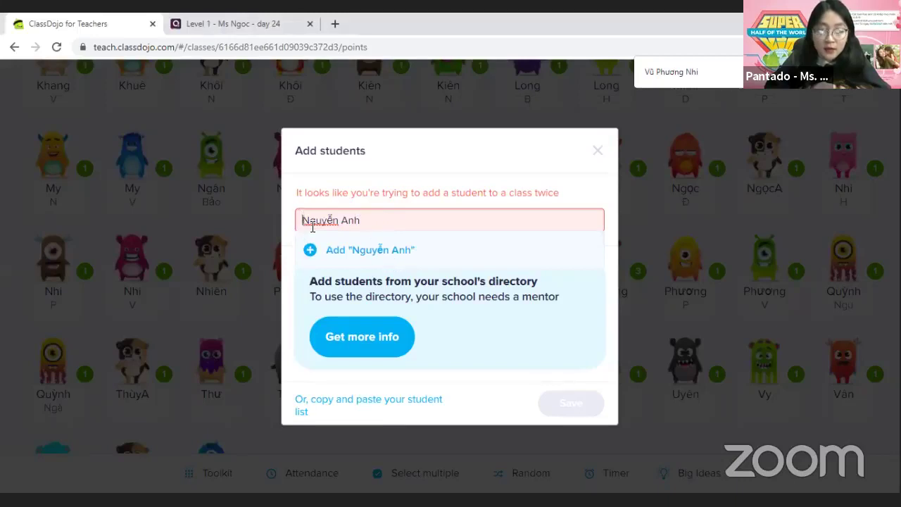
key("Home")
key("ctrl+v")
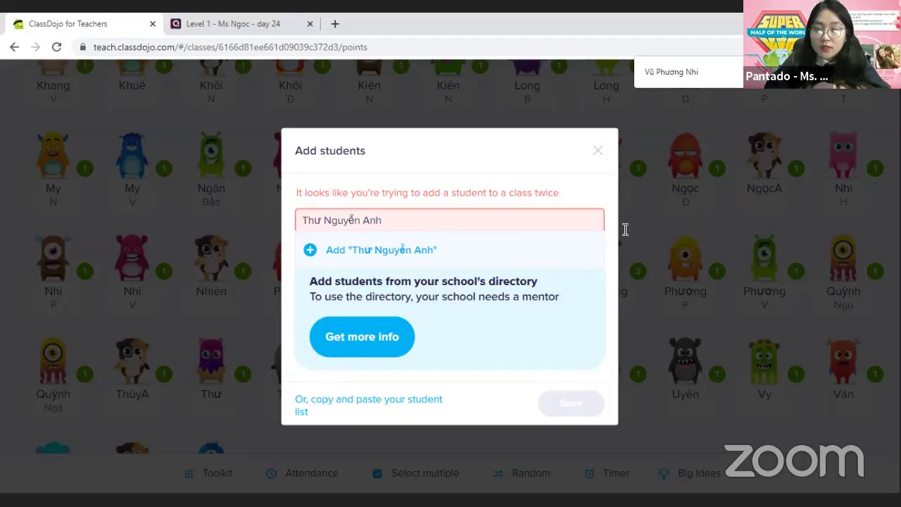
Paste yet another student's name over the old one, move the given name first, and add it
triple_click(358, 220)
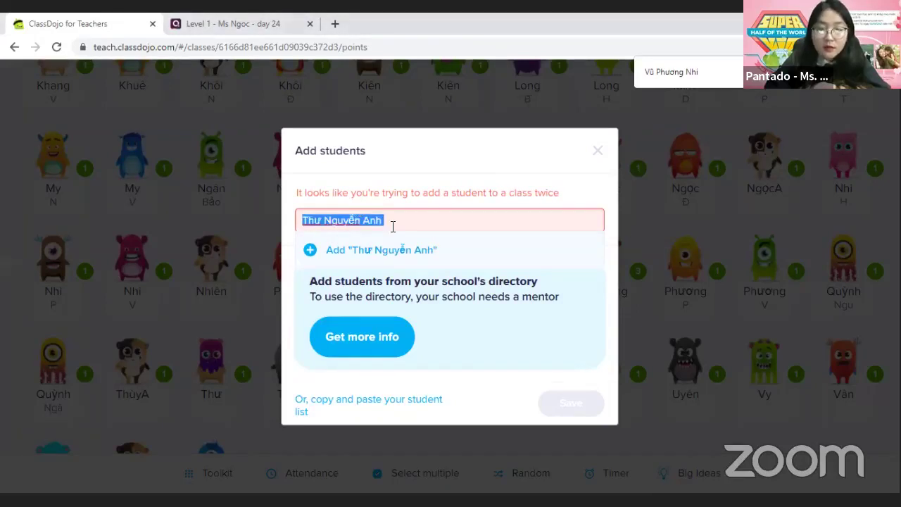
left_click(386, 222)
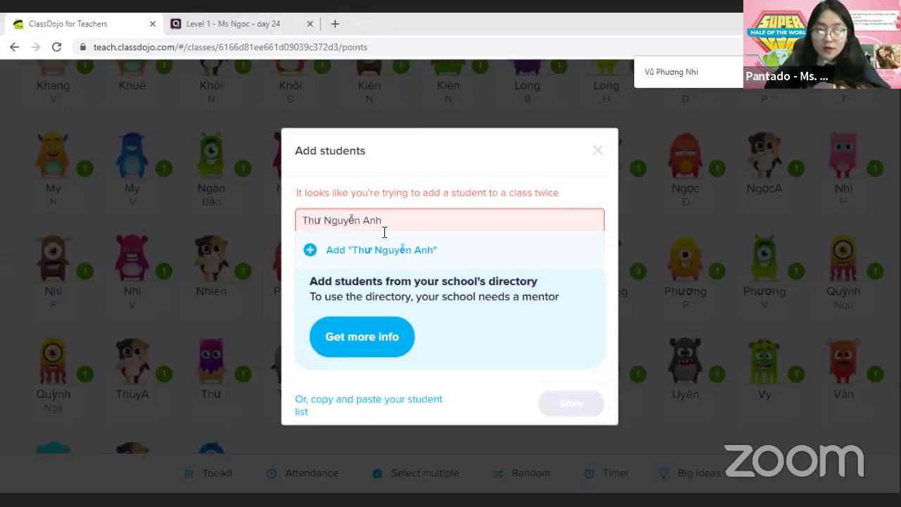
left_click_drag(384, 224, 303, 221)
right_click(303, 221)
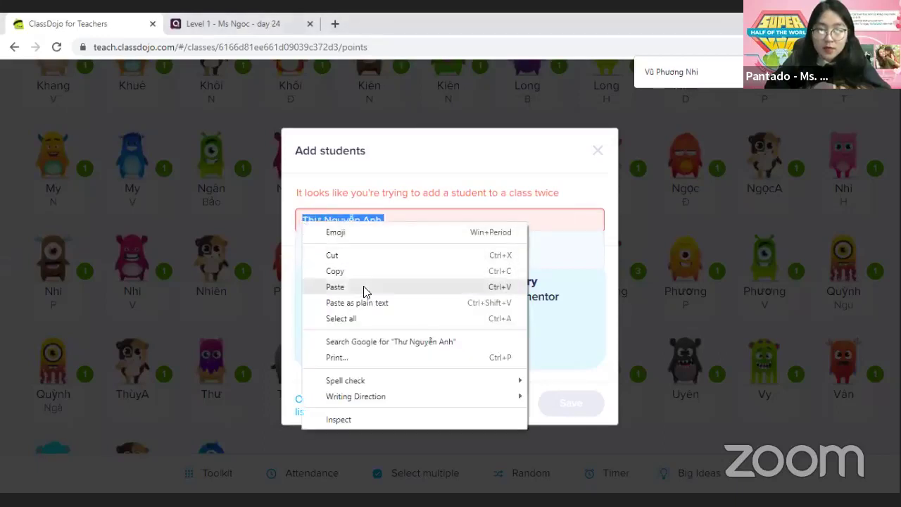
left_click(364, 287)
key("shift+Left")
key("shift+Left")
key("shift+Left")
key("shift+Left")
key("shift+Left")
key("BackSpace")
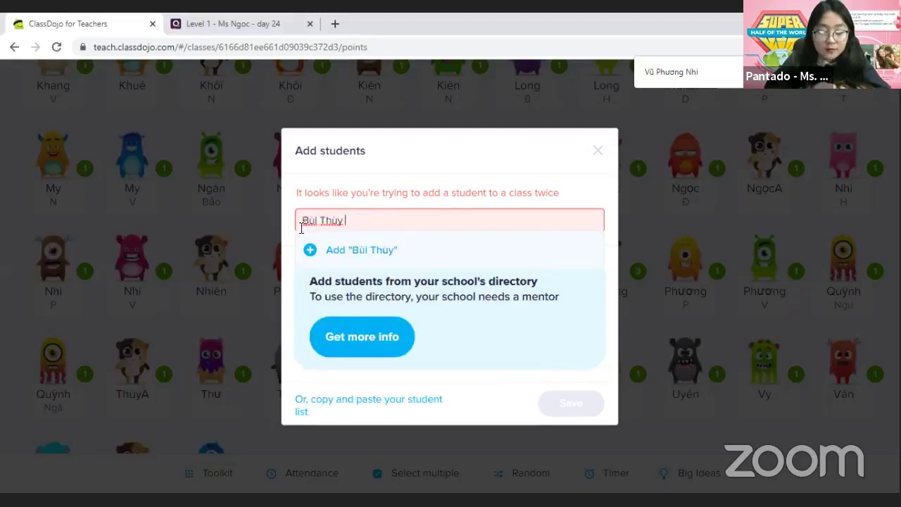
left_click(303, 222)
key("ctrl+v")
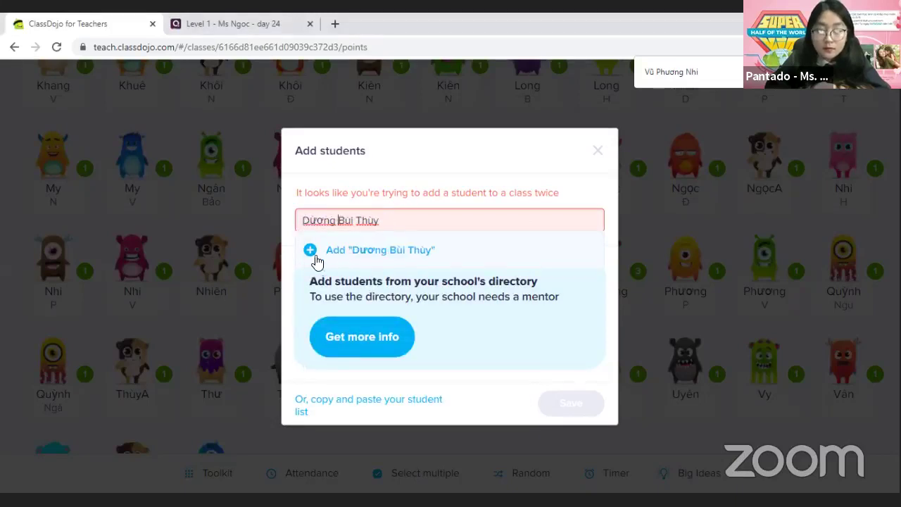
left_click(313, 255)
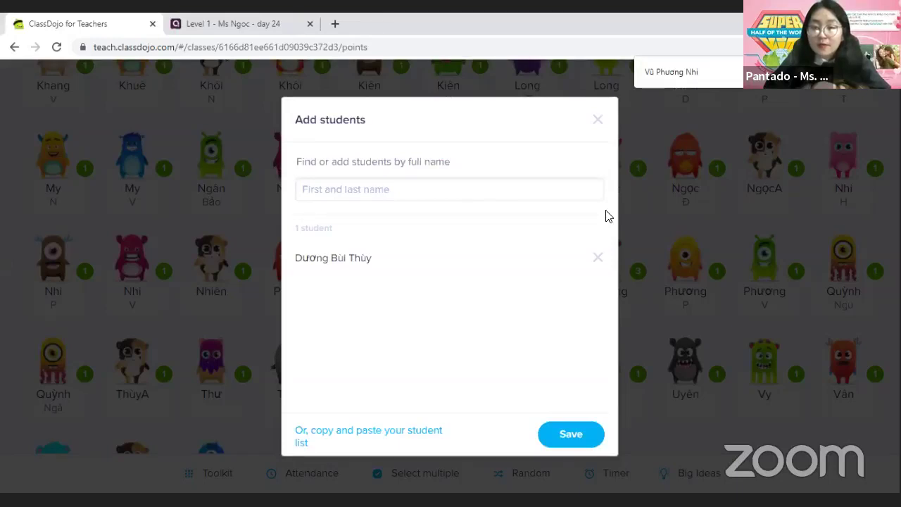
Paste the next student's name, cut the given name to the front, and add the student
left_click(396, 190)
key("ctrl+v")
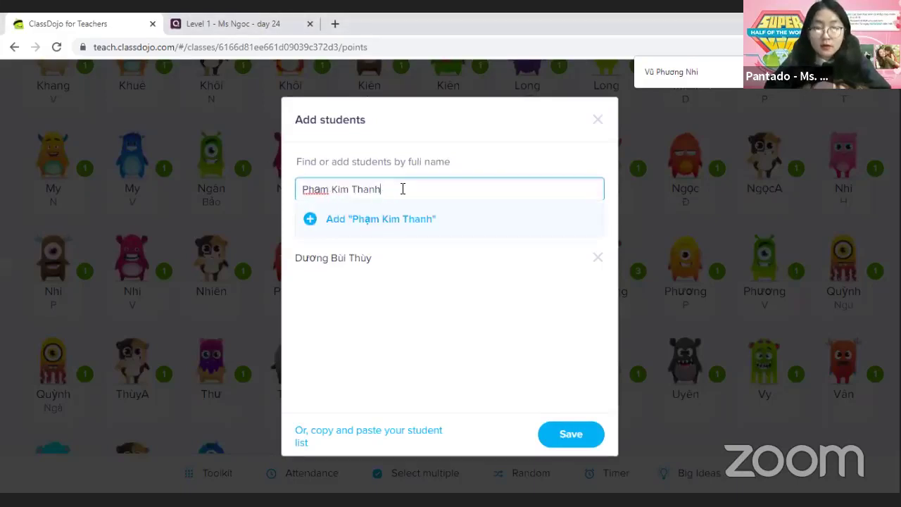
left_click_drag(389, 190, 351, 190)
key("ctrl+x")
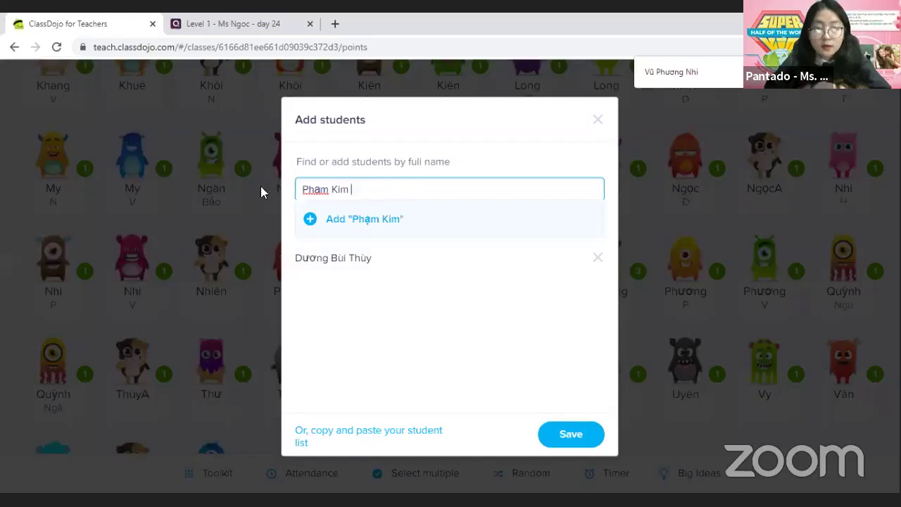
left_click(302, 188)
key("ctrl+v")
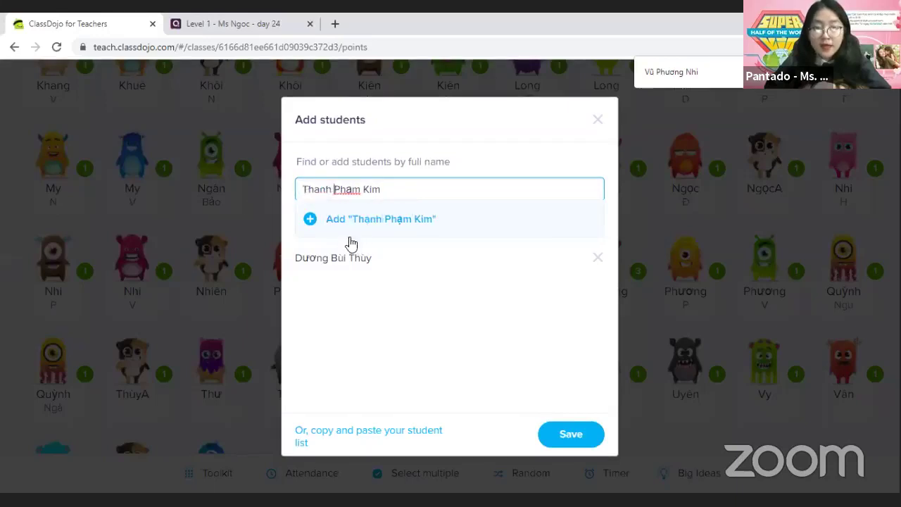
left_click(314, 219)
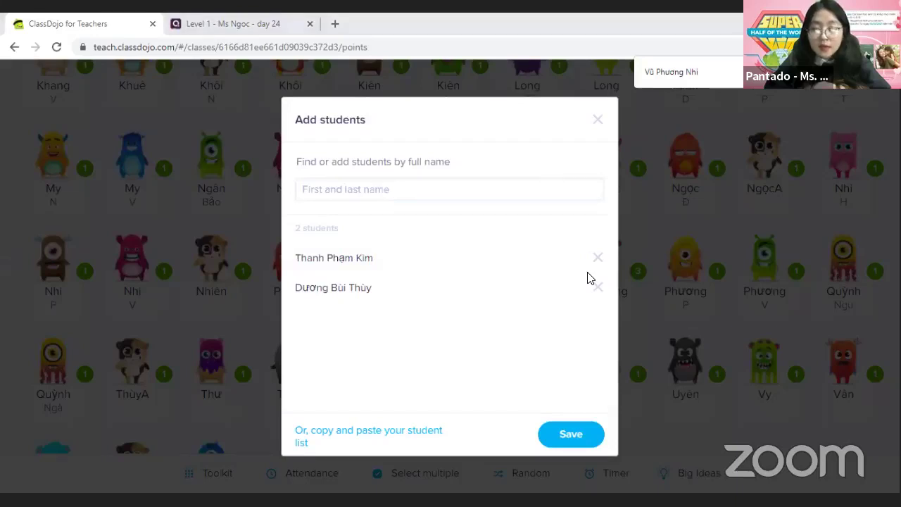
Paste another student's name and retype the given name at the front
left_click(318, 189)
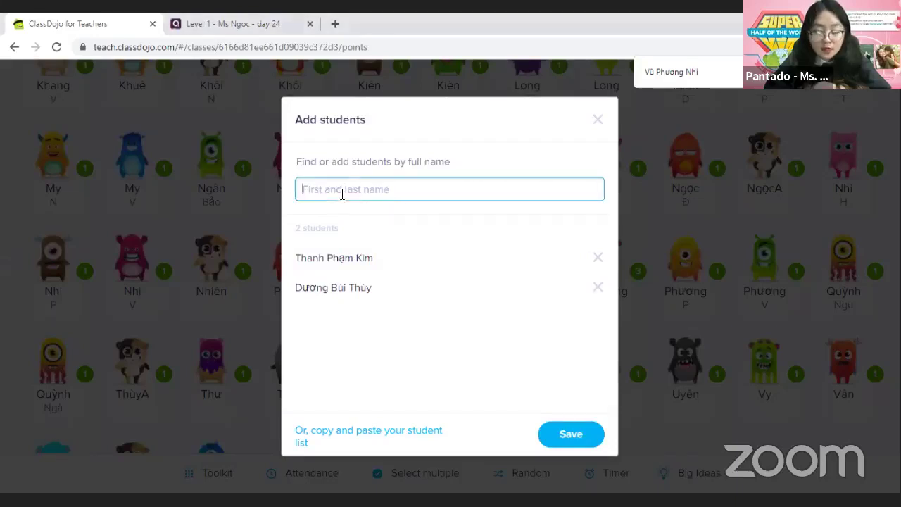
key("ctrl+v")
left_click_drag(372, 189, 350, 190)
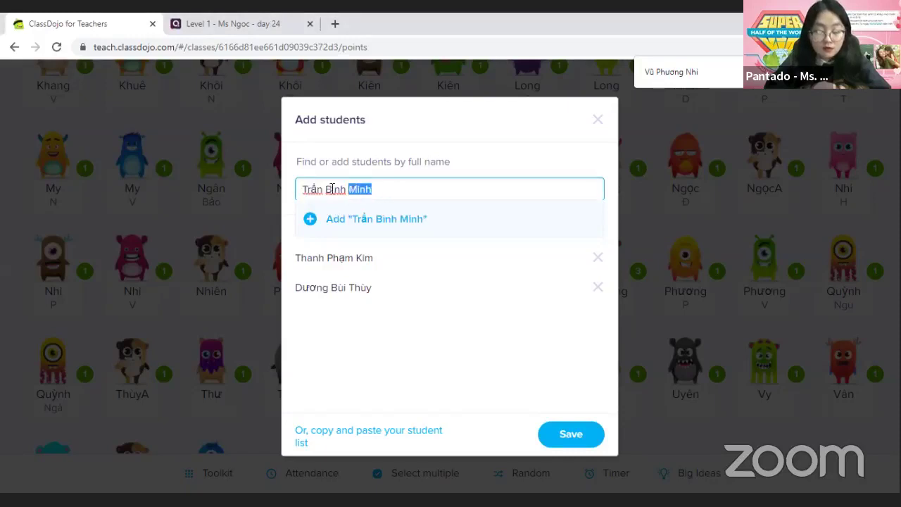
key("BackSpace")
left_click(303, 188)
type("Minh")
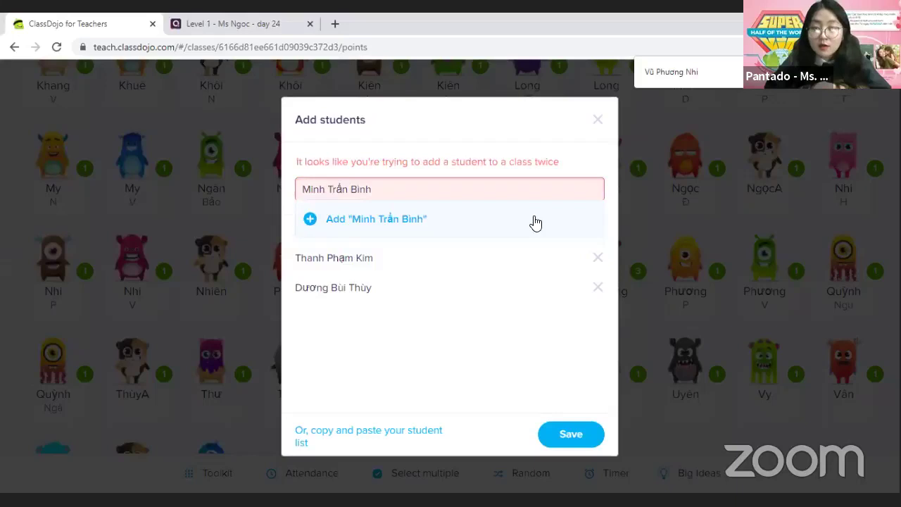
Replace the duplicate-flagged name with a new one, given name first, and add it as the third student
triple_click(421, 190)
key("ctrl+v")
left_click_drag(406, 192, 377, 193)
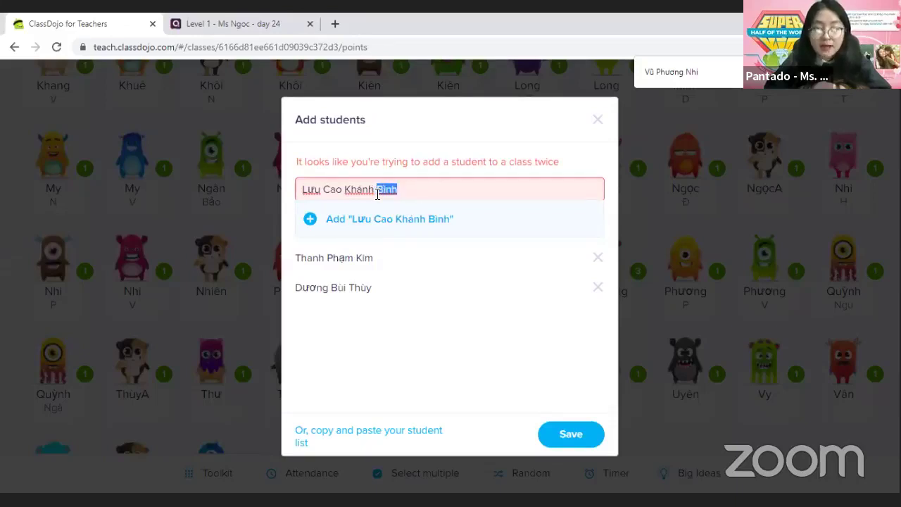
key("BackSpace")
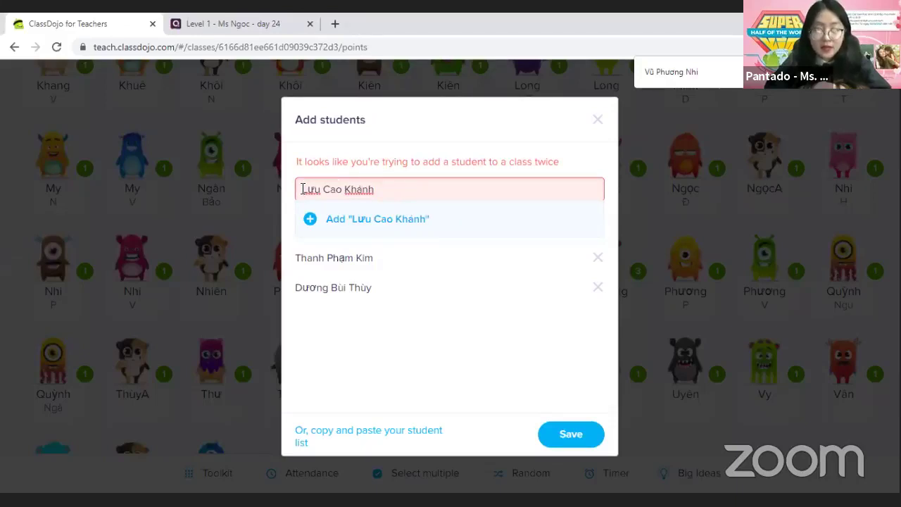
left_click(302, 189)
type("Bình")
left_click(319, 218)
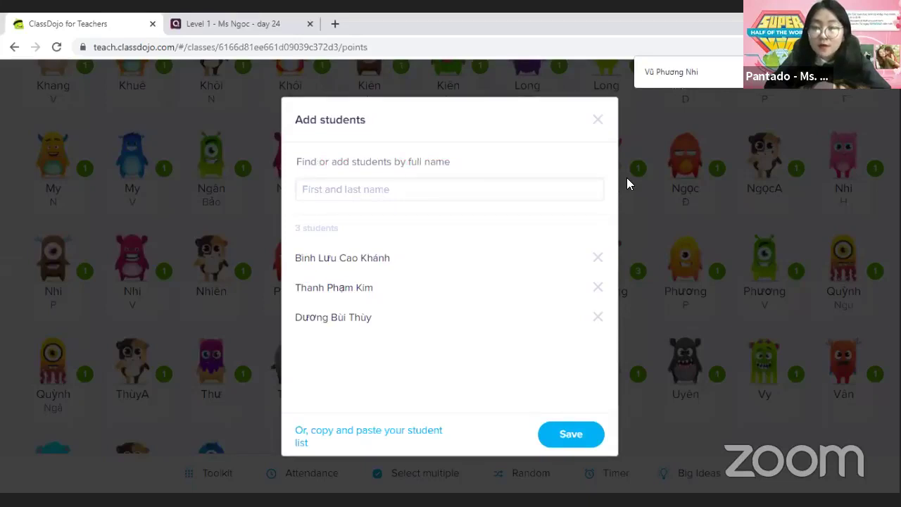
Paste the next student's name, move the given name first, and try adding it
left_click(382, 191)
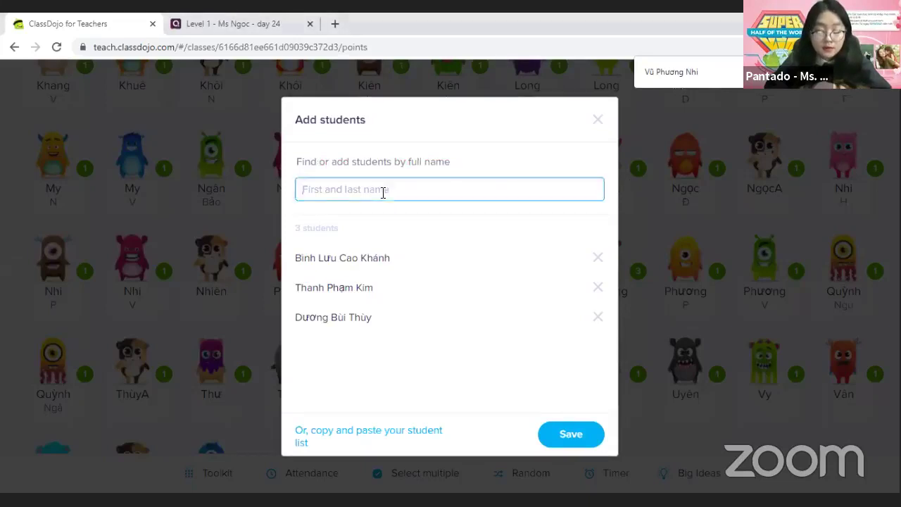
key("ctrl+v")
left_click_drag(394, 191, 358, 193)
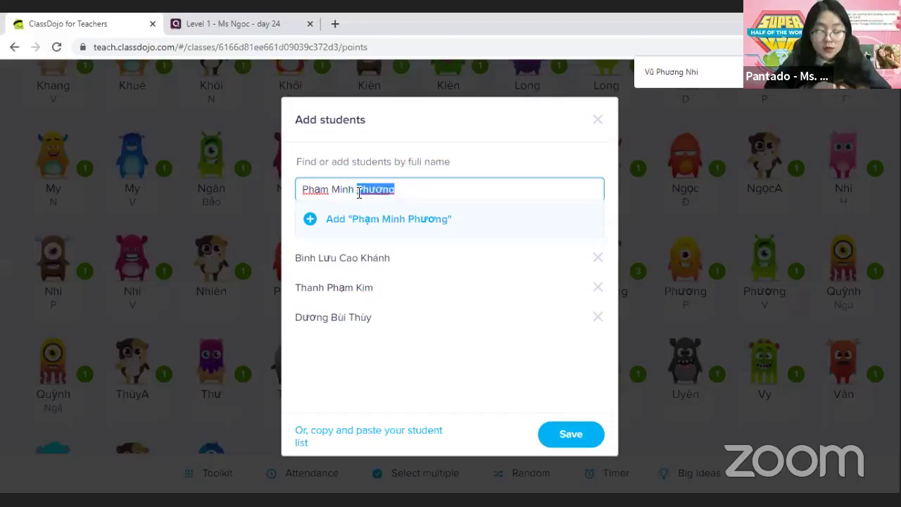
key("ctrl+x")
left_click(299, 189)
key("ctrl+v")
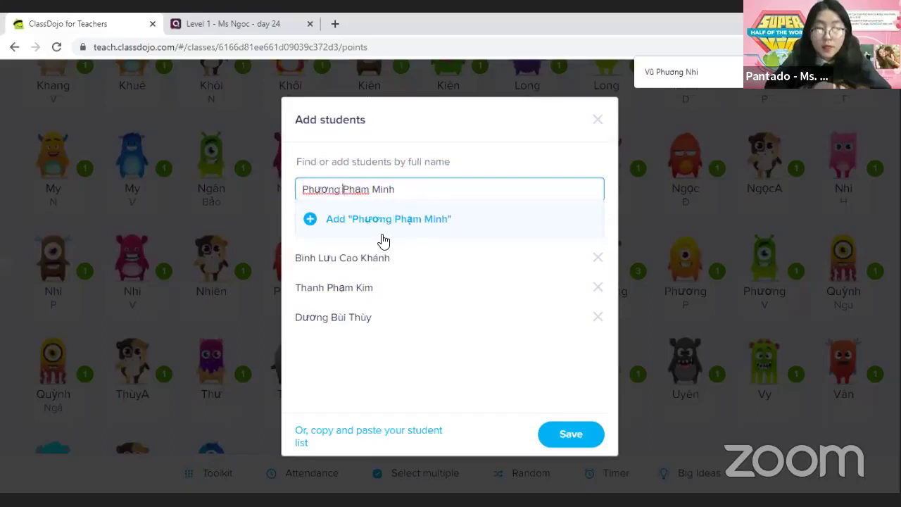
left_click(310, 220)
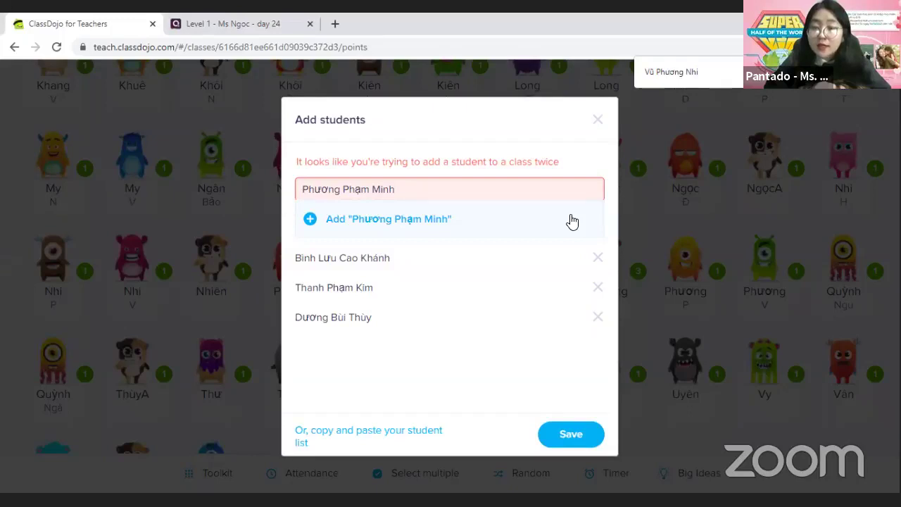
Replace the duplicate-flagged name with another student's name, retyping the given name at the front
triple_click(426, 196)
key("ctrl+v")
double_click(376, 190)
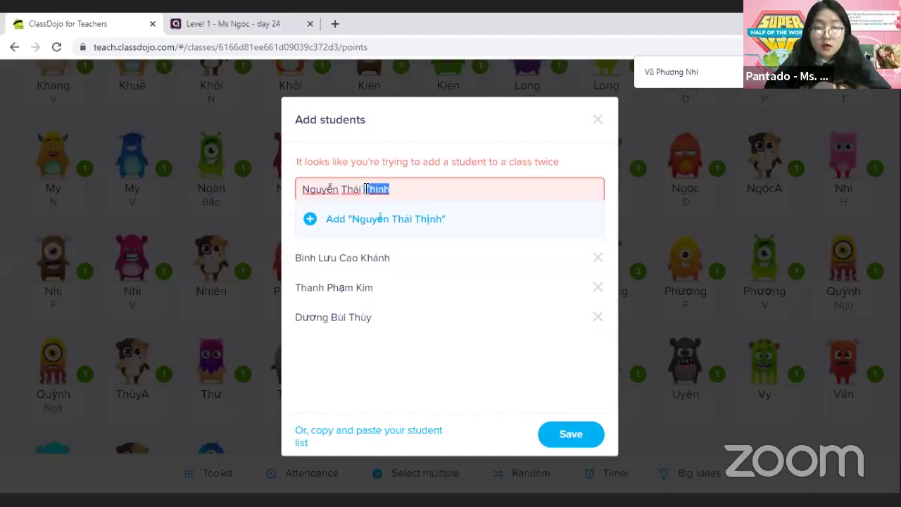
key("BackSpace")
left_click(304, 189)
type("Thịnh")
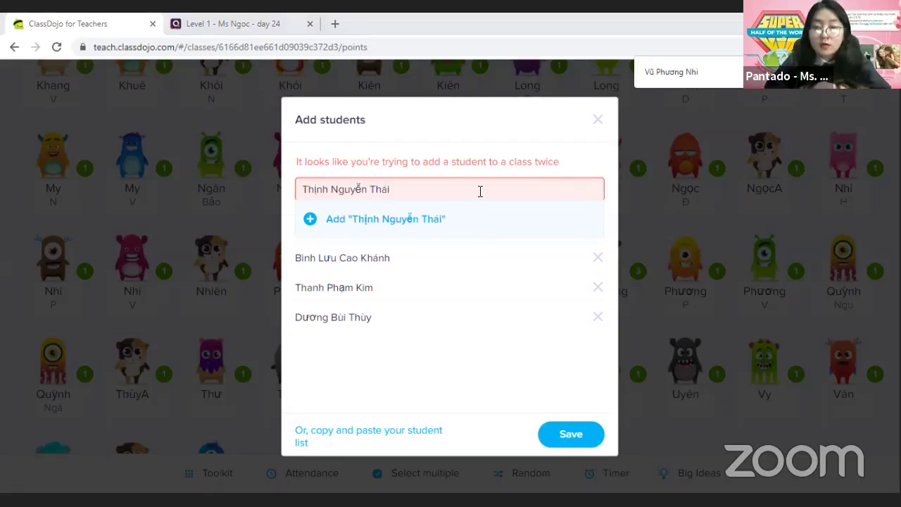
Paste a further name, correct a family-name letter to 'g', and retype the given name first
triple_click(321, 194)
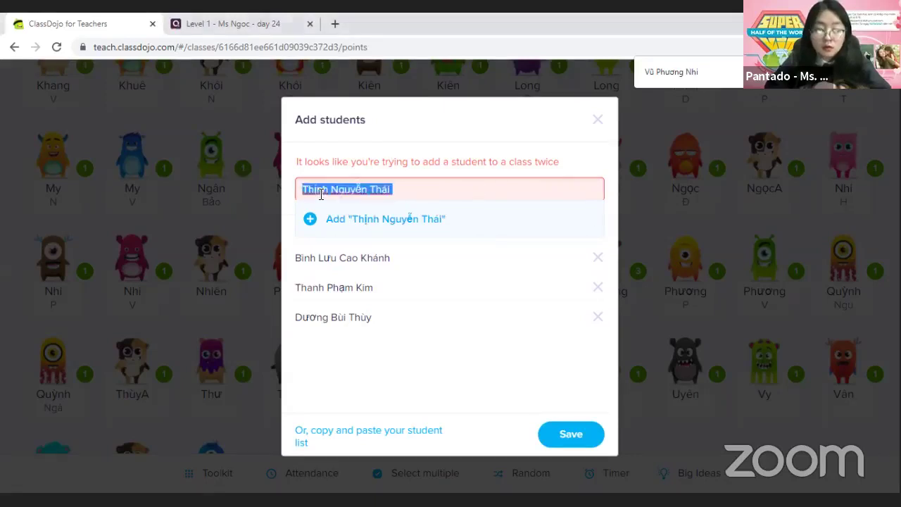
key("ctrl+v")
left_click(317, 190)
key("BackSpace")
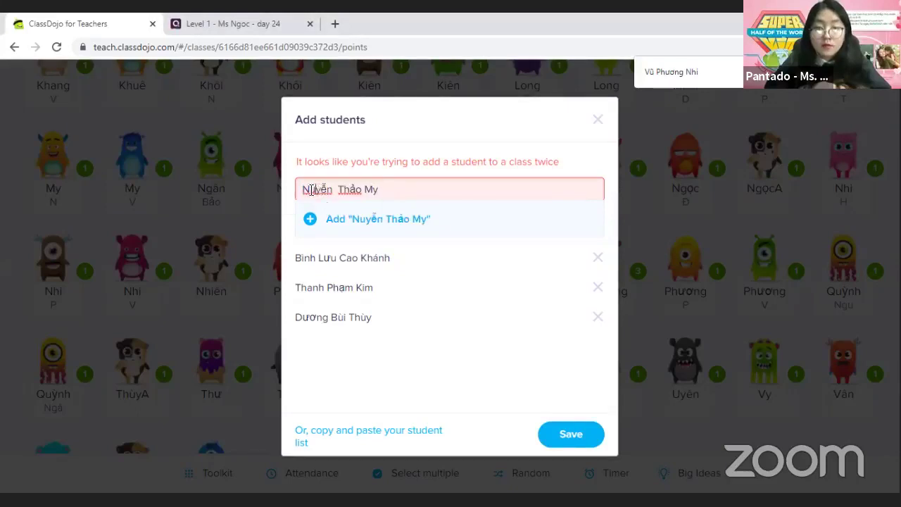
type("g")
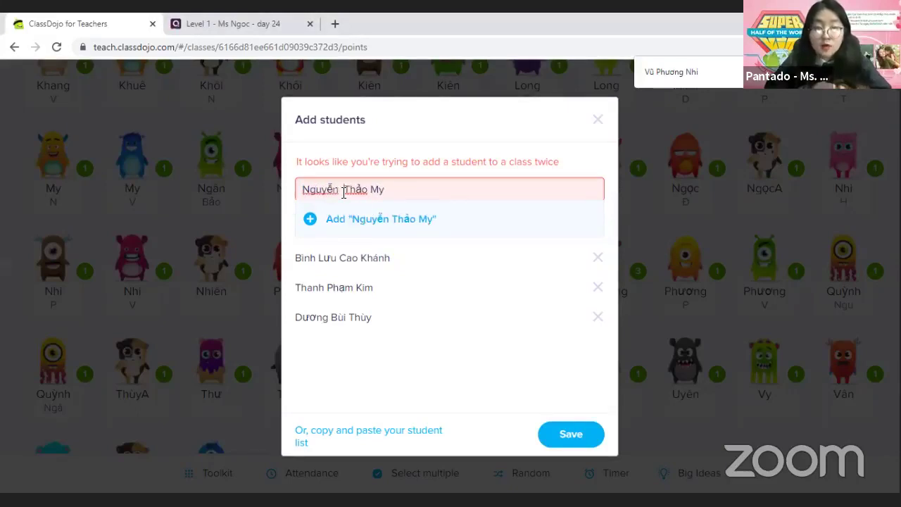
left_click(393, 191)
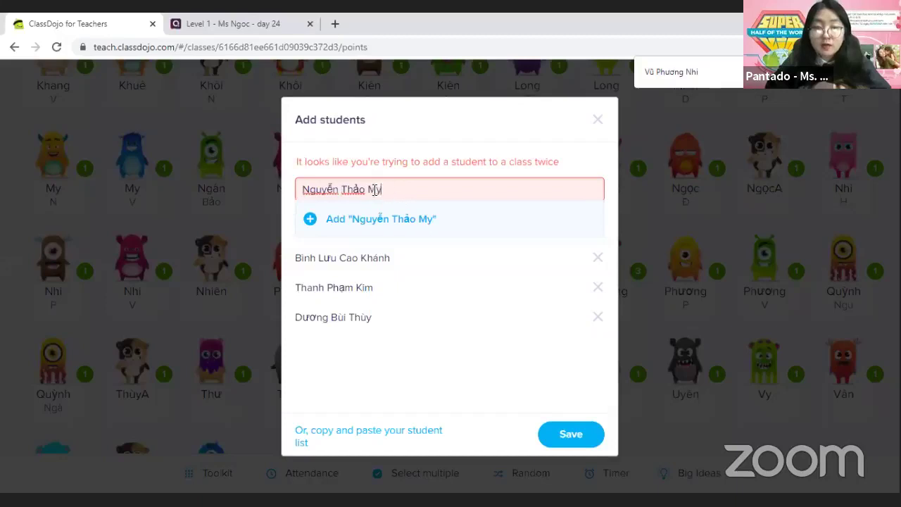
double_click(375, 190)
key("BackSpace")
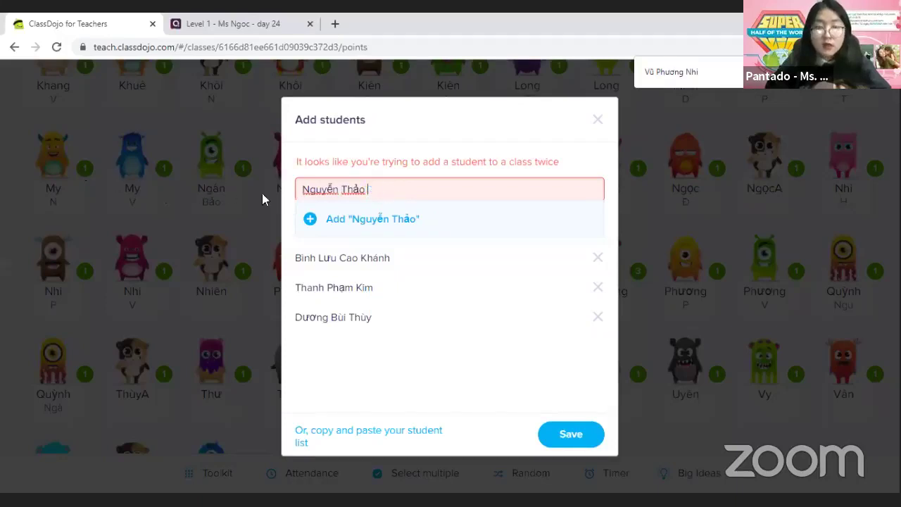
left_click(298, 190)
type("My")
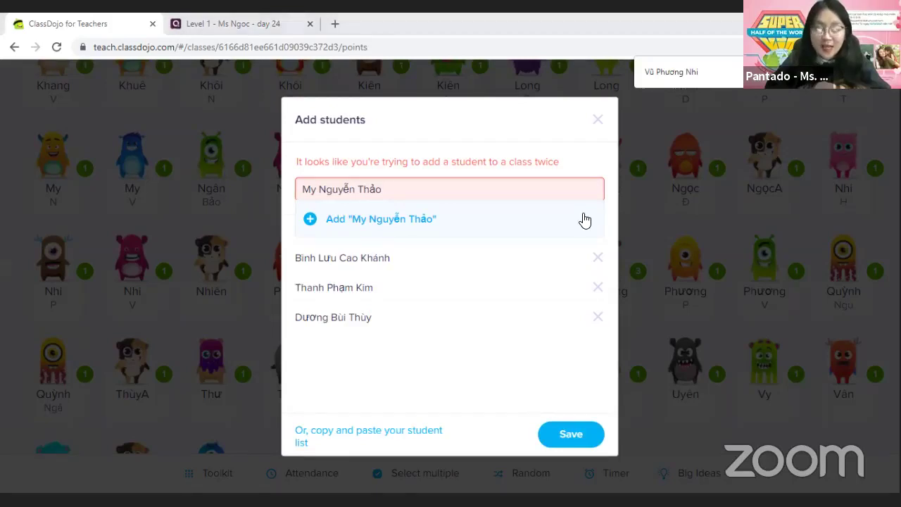
Paste one more student's name, put the given name first, and add it as the fourth student
key("ctrl+a")
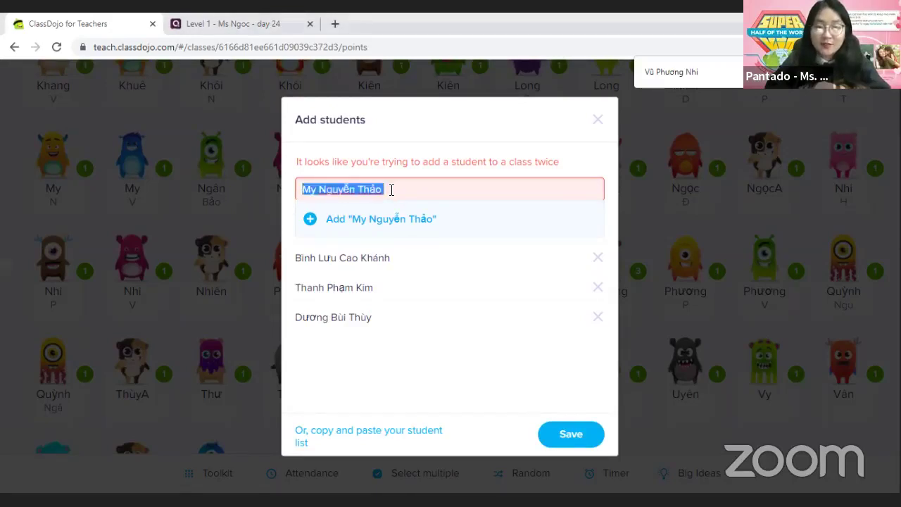
key("ctrl+v")
left_click_drag(394, 190, 365, 191)
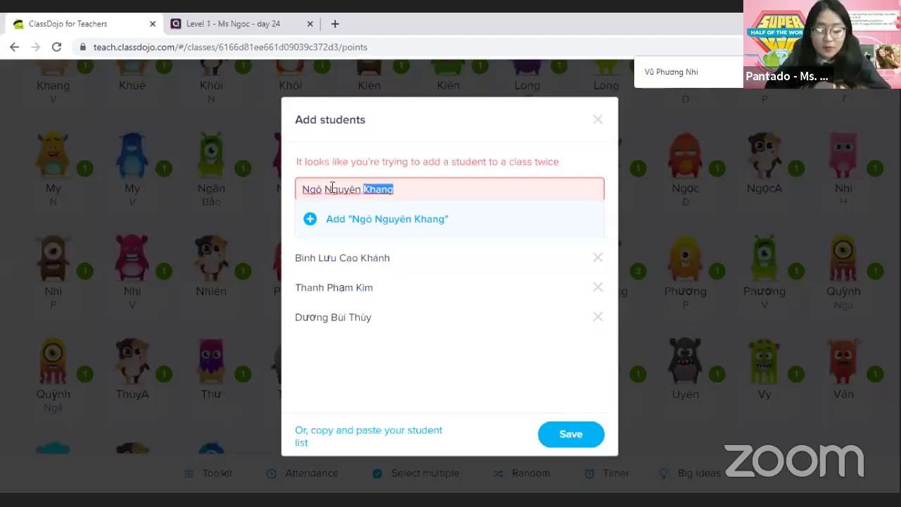
key("BackSpace")
key("ctrl+v")
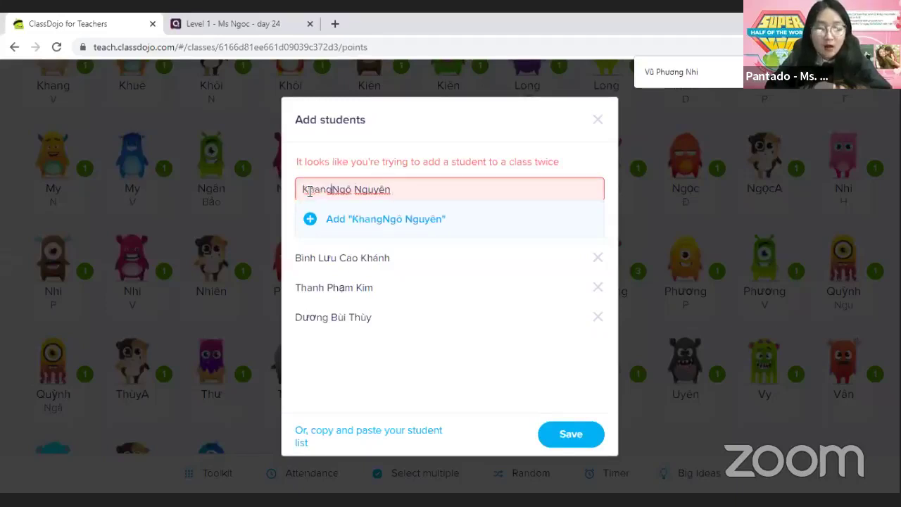
left_click(306, 220)
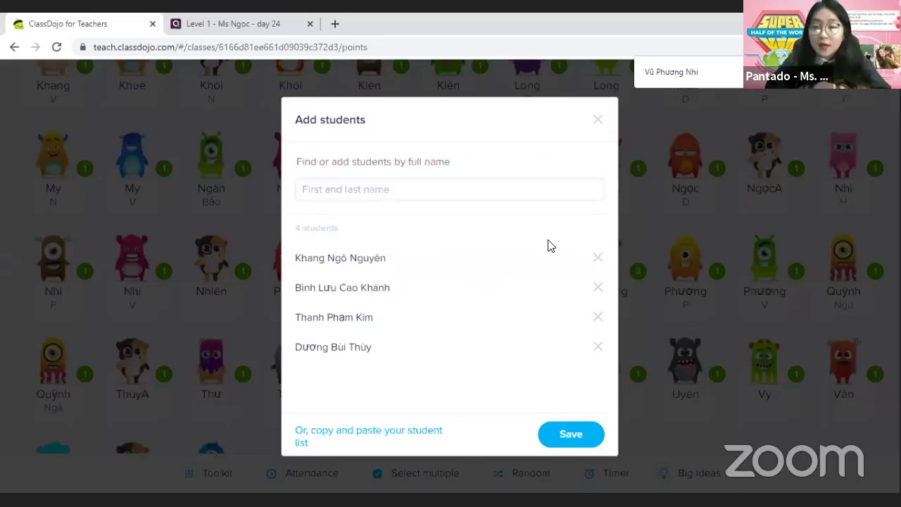
Type a student's full name manually and try adding it to the list
left_click(369, 192)
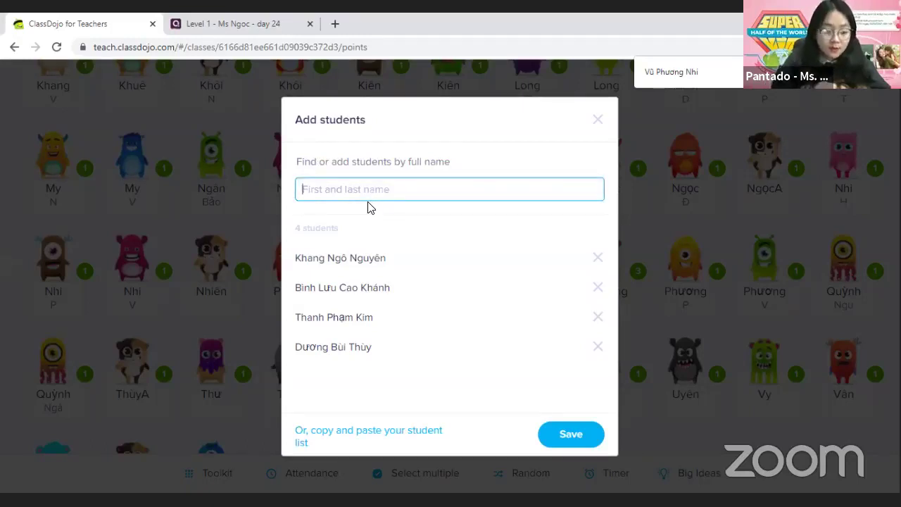
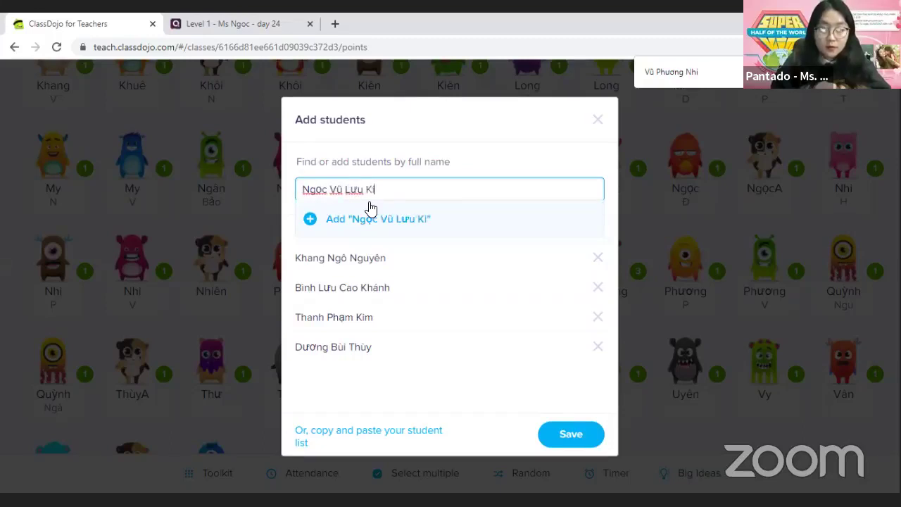
left_click(312, 229)
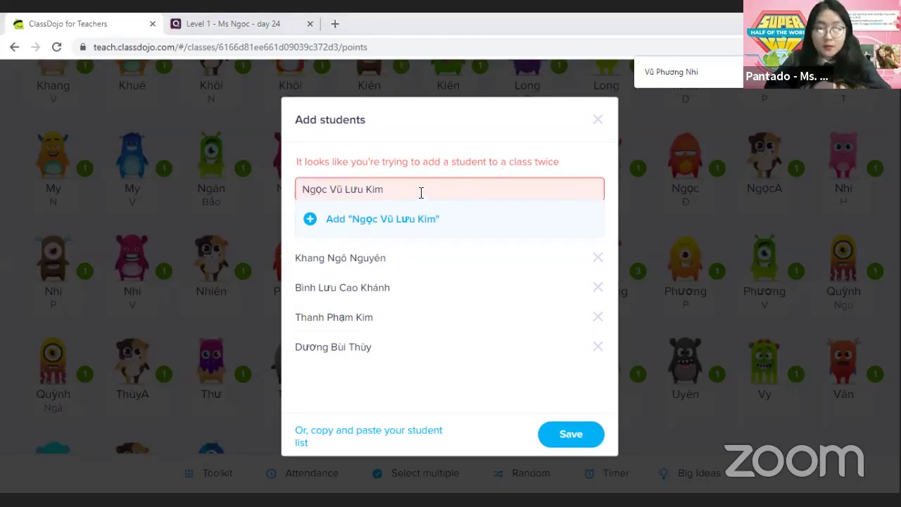
Replace it with the next pasted student's name and move the given name to the front
key("ctrl+a")
key("ctrl+v")
left_click_drag(411, 192, 362, 189)
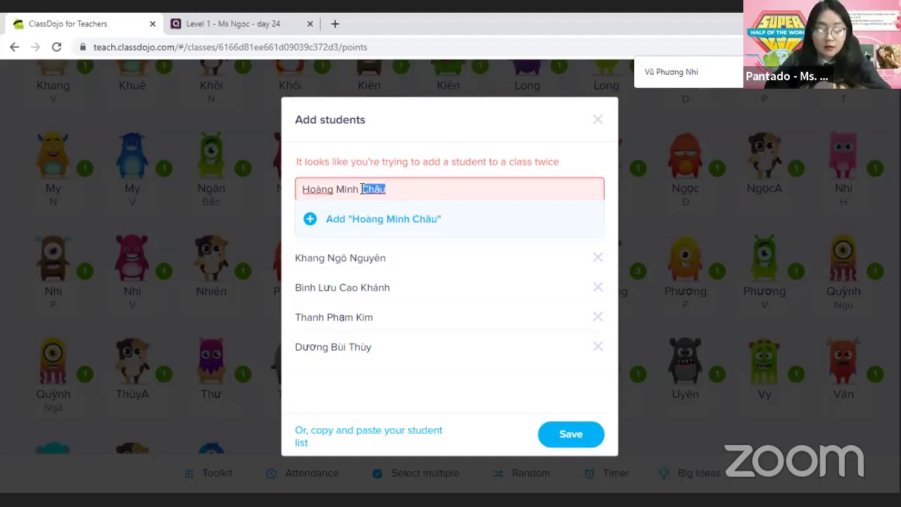
key("ctrl+x")
left_click(302, 190)
key("ctrl+v")
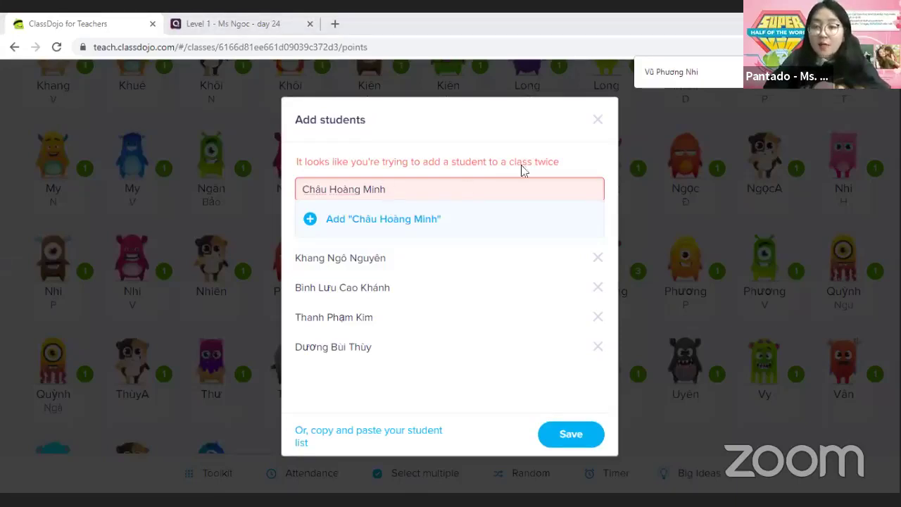
Paste the next student's name over the old one, retype the given name first, and add it as the fifth student
triple_click(383, 193)
right_click(383, 193)
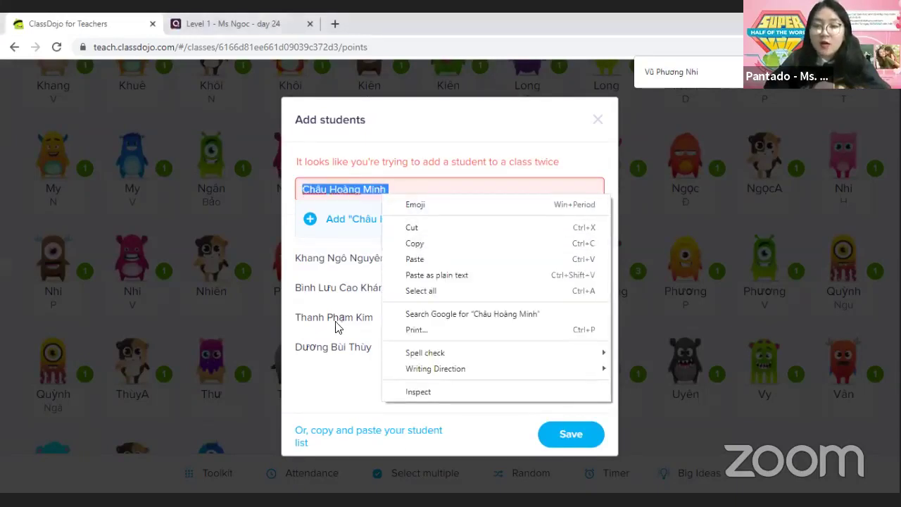
left_click(421, 262)
left_click_drag(377, 188, 365, 190)
key("BackSpace")
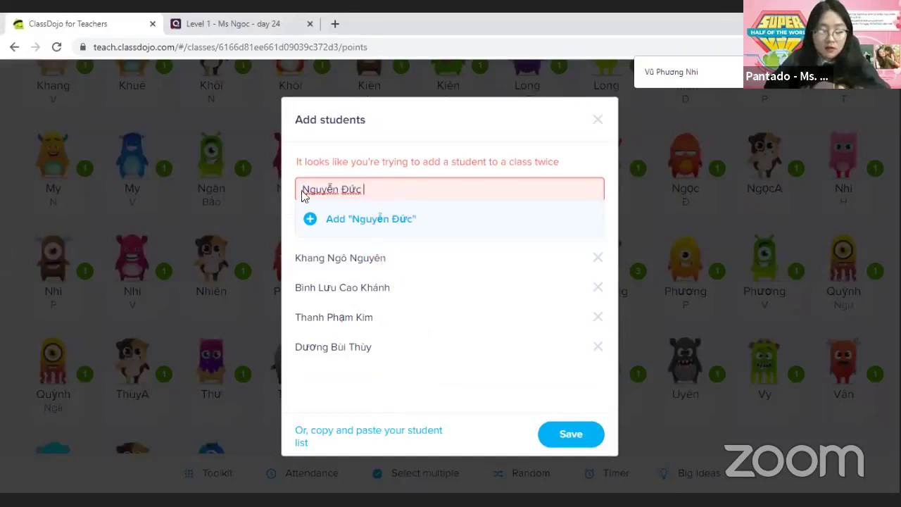
left_click(305, 189)
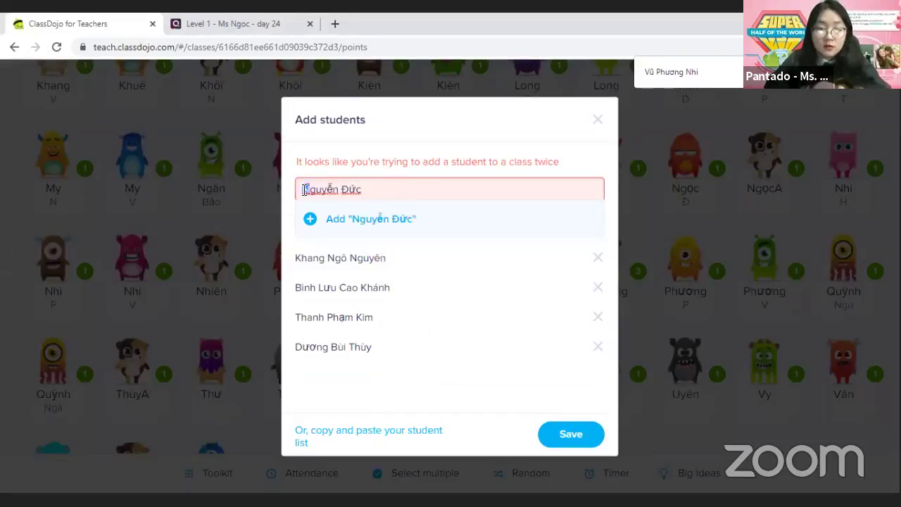
type("An")
left_click(312, 221)
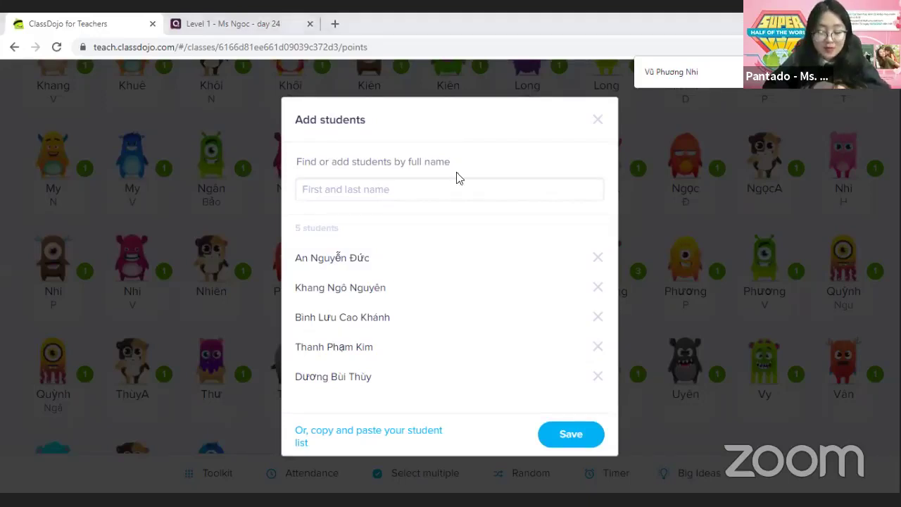
Paste a copied student name, move the given name to the front, and try adding it
left_click(340, 188)
key("ctrl+v")
double_click(366, 190)
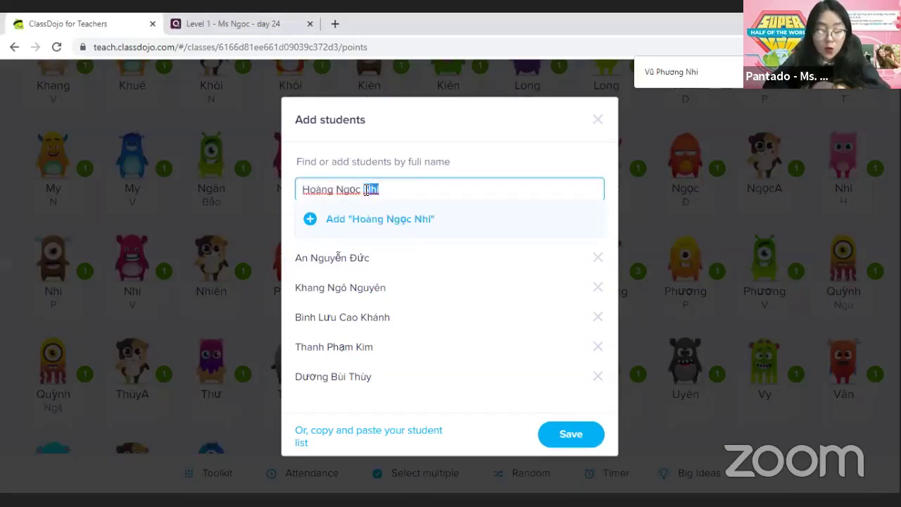
key("ctrl+x")
left_click(300, 190)
key("ctrl+v")
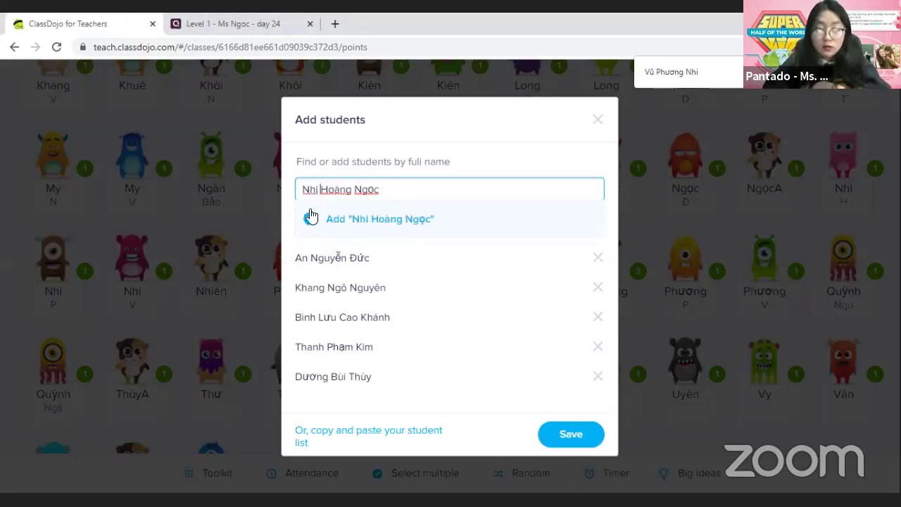
left_click(311, 218)
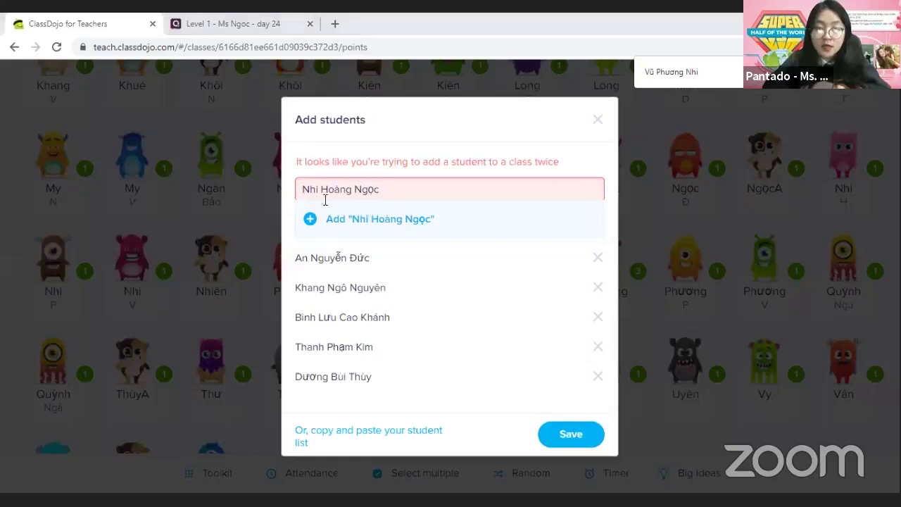
triple_click(366, 195)
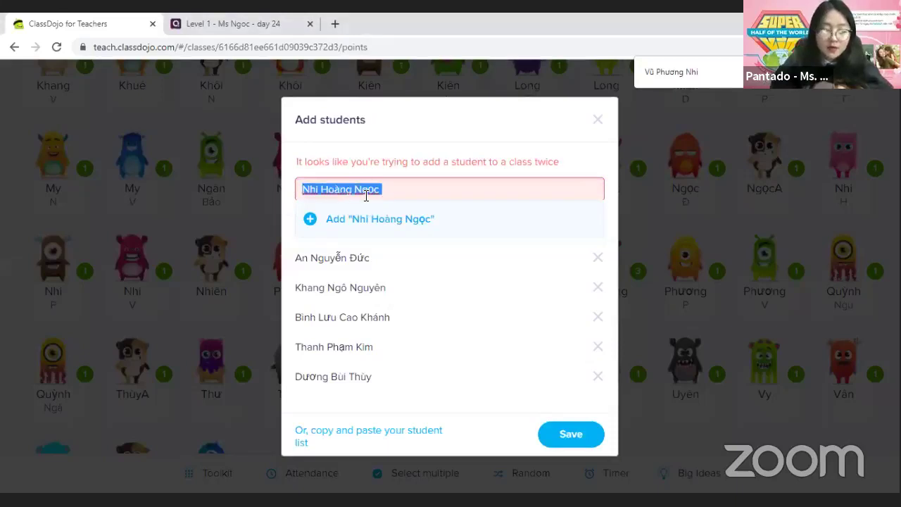
type("tr")
key("BackSpace")
key("BackSpace")
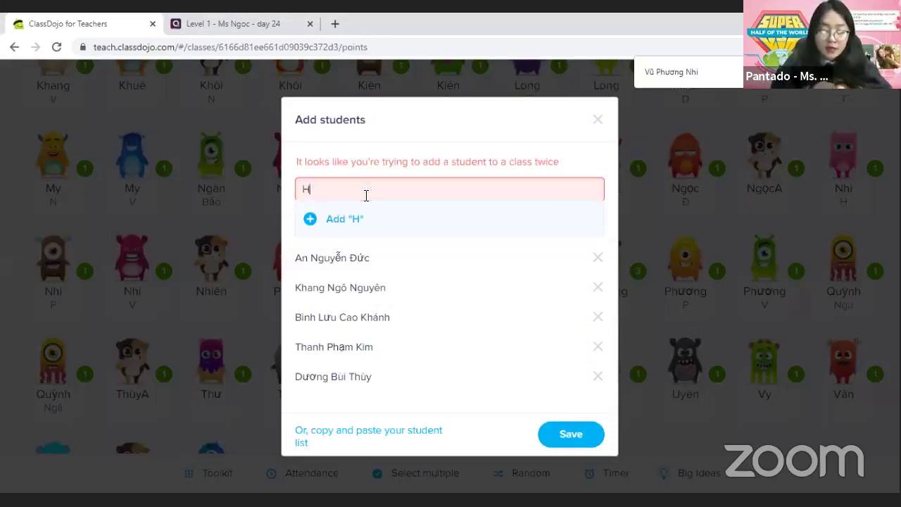
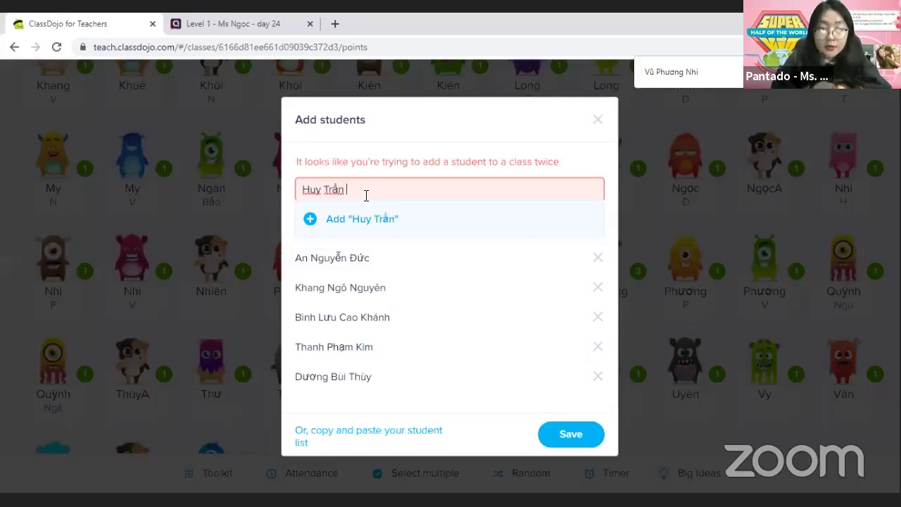
left_click(307, 221)
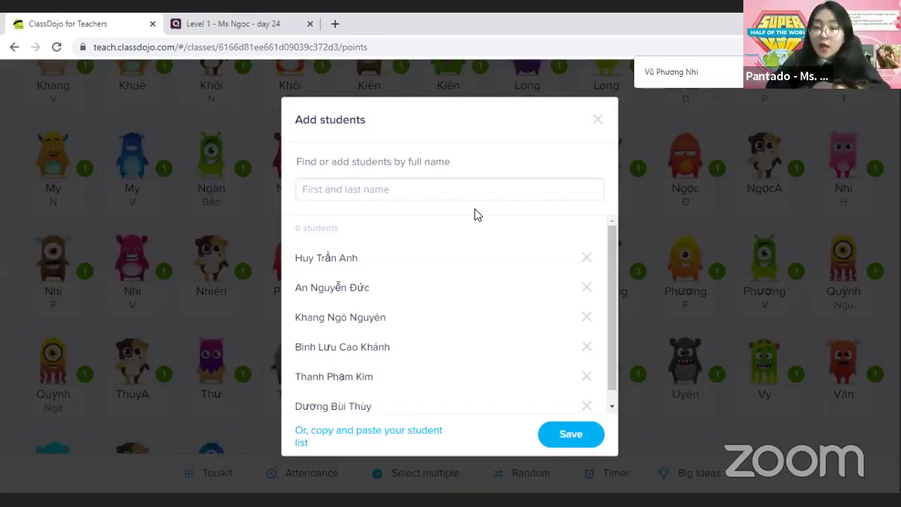
left_click(334, 192)
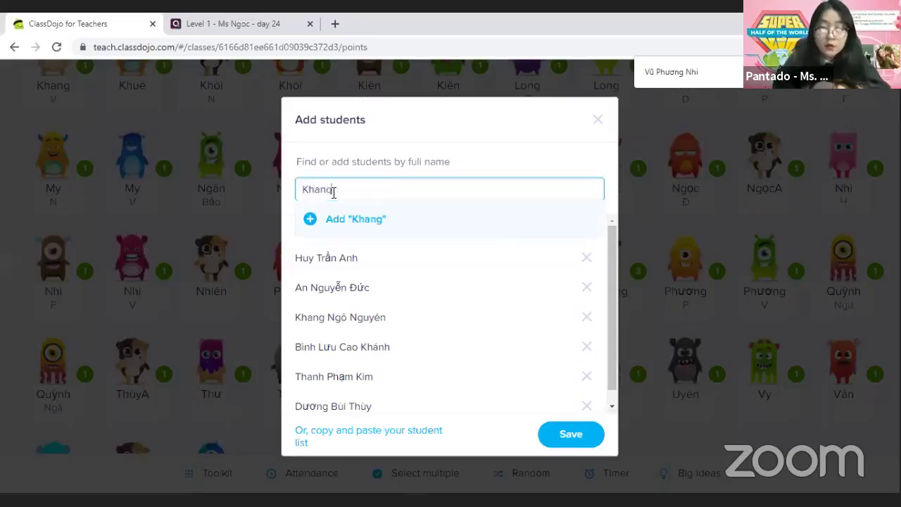
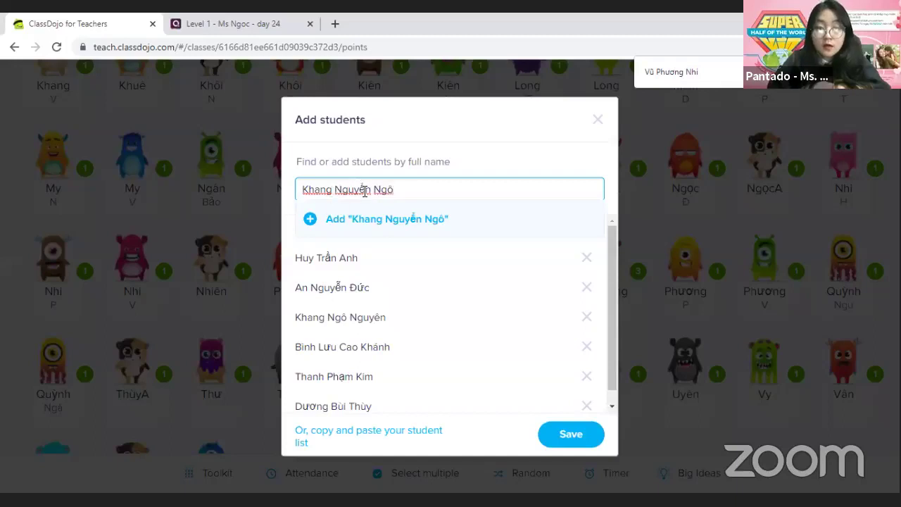
left_click(364, 191)
key("BackSpace")
type("ê")
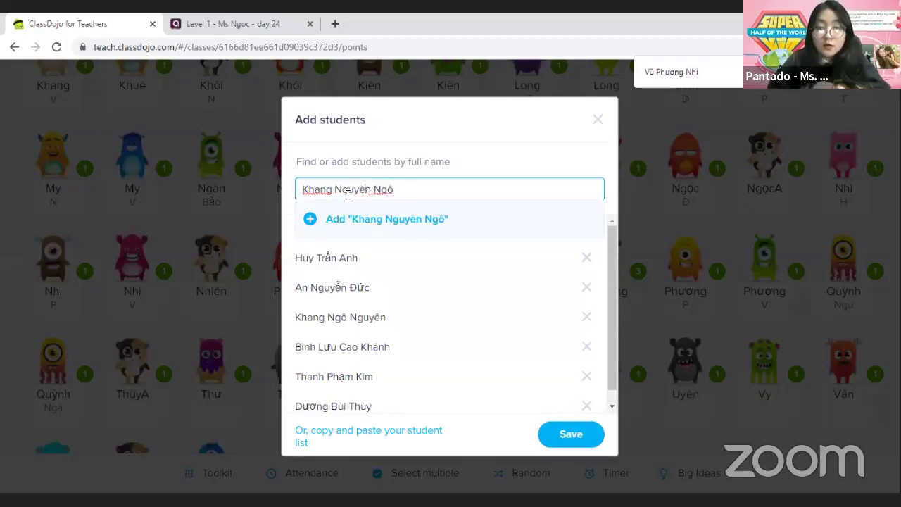
left_click(313, 221)
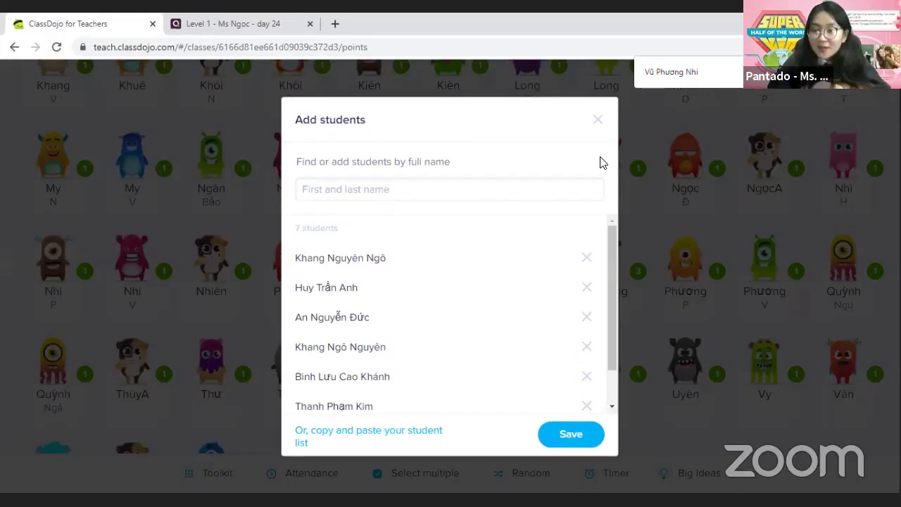
left_click(420, 189)
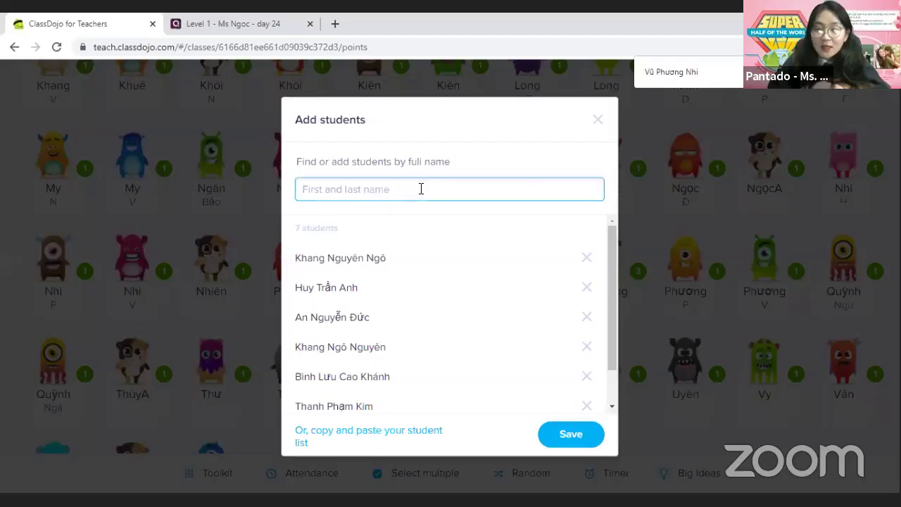
type("An Nhiên")
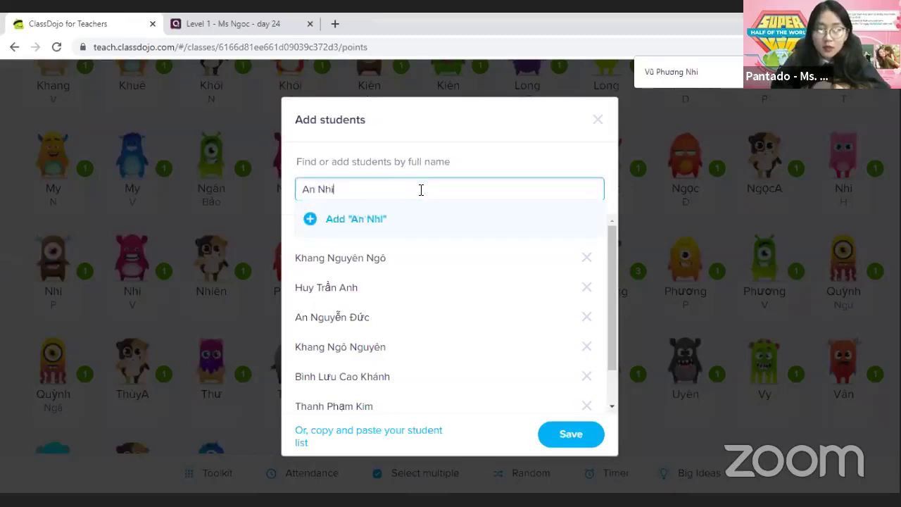
key("BackSpace")
key("BackSpace")
key("BackSpace")
key("BackSpace")
key("BackSpace")
key("BackSpace")
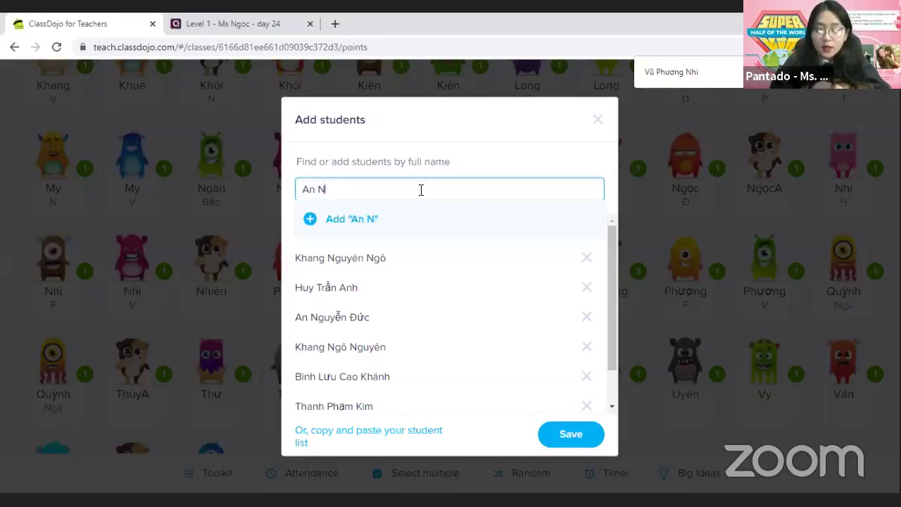
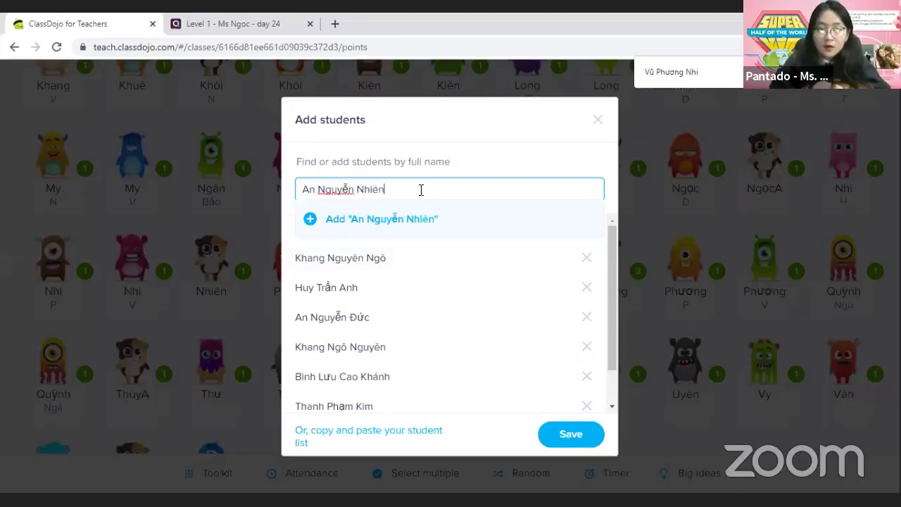
left_click(309, 220)
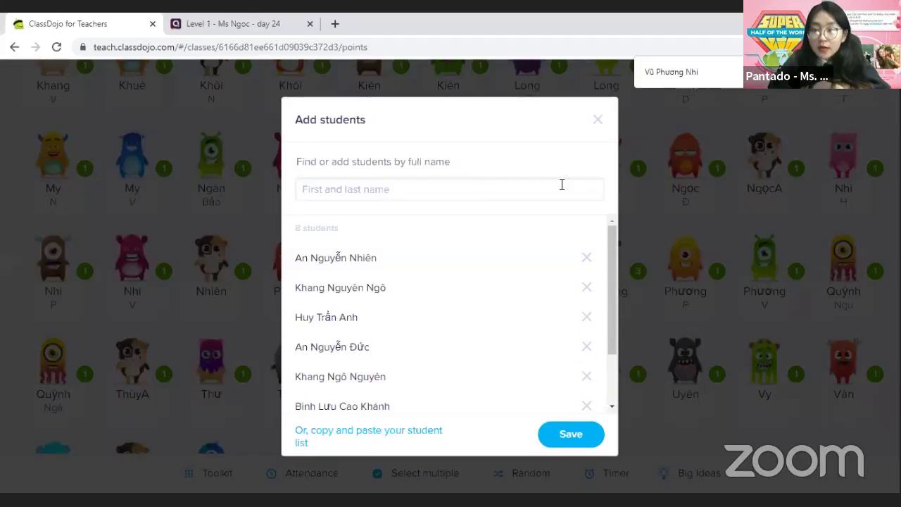
Paste the next student name, move the given name 'Anh' to the front, and add it
right_click(391, 198)
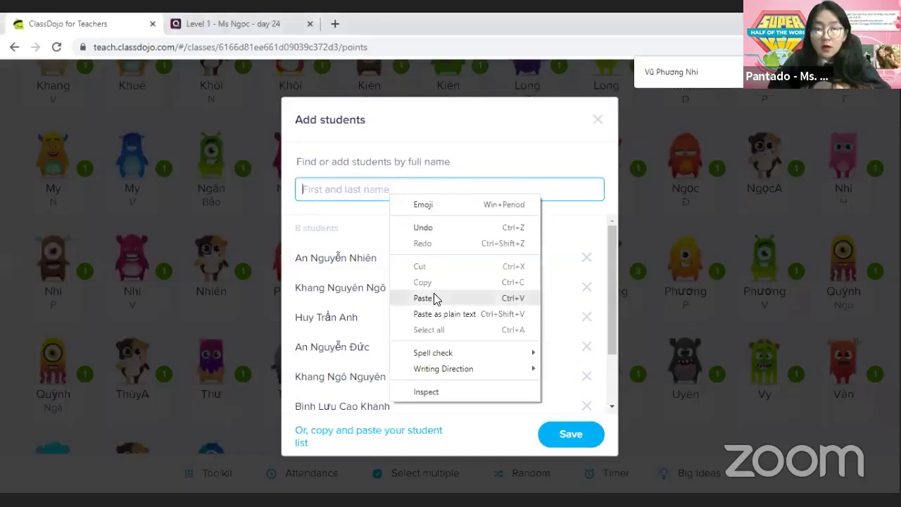
left_click(423, 298)
key("ctrl+shift+Left")
key("BackSpace")
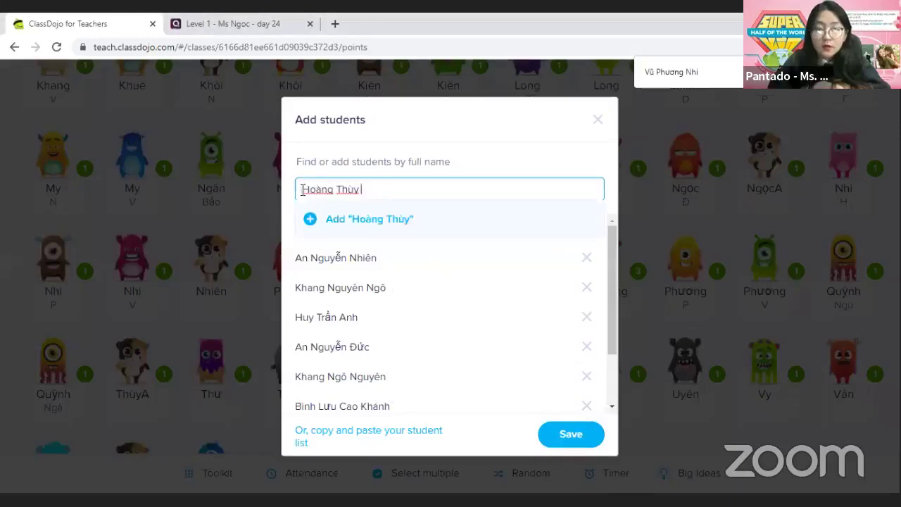
left_click(303, 191)
type("Anh")
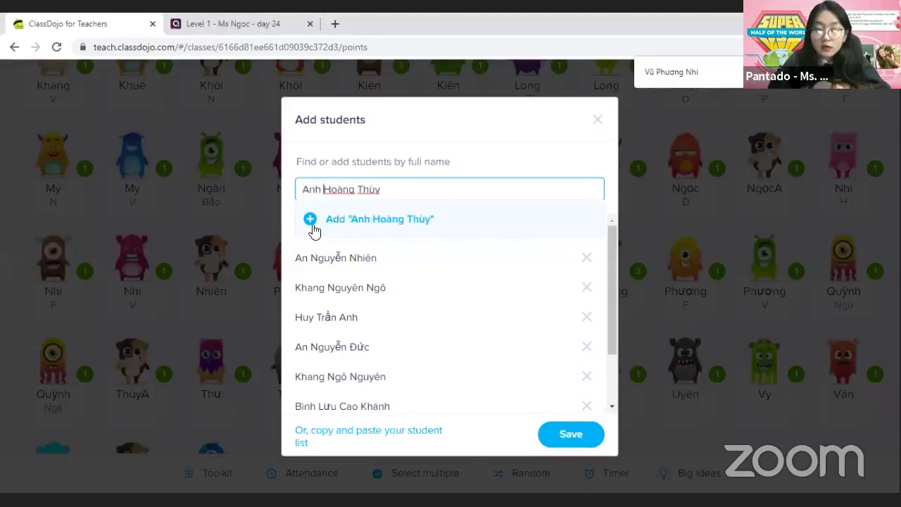
left_click(310, 220)
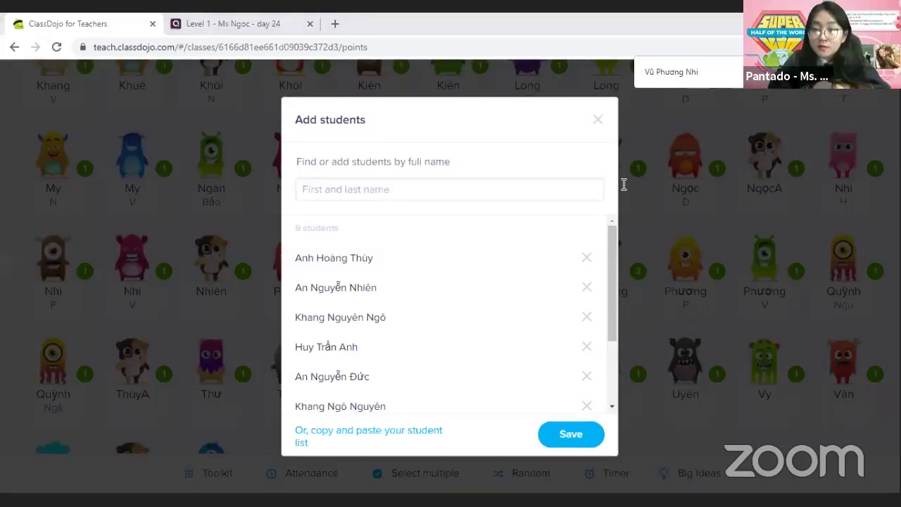
Paste another student name, move its given name to the front, and add it
right_click(371, 192)
left_click(416, 296)
left_click_drag(418, 189, 395, 188)
key("BackSpace")
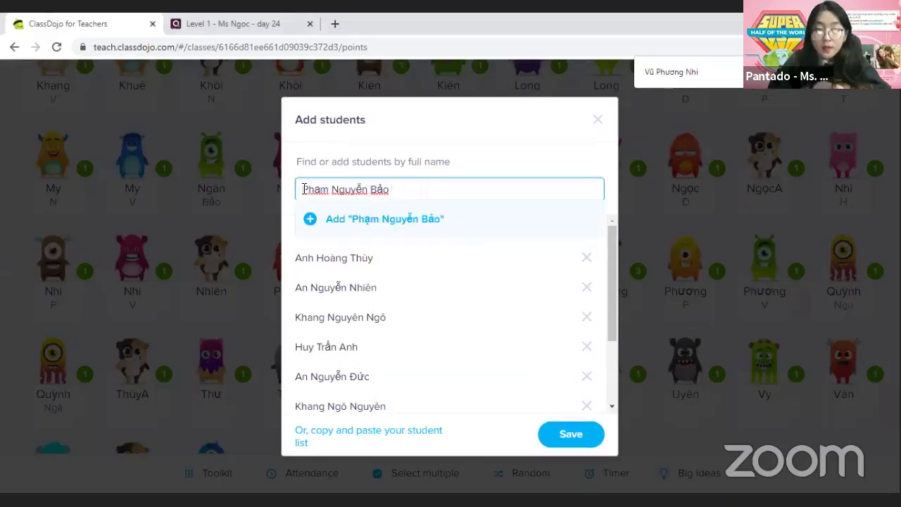
left_click(304, 189)
key("ctrl+v")
left_click(310, 219)
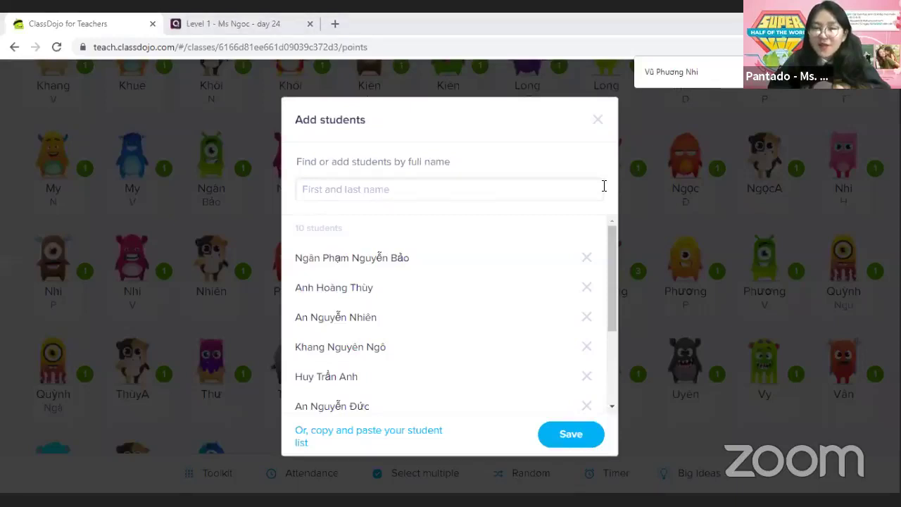
Paste the third student name, move the given name 'Huyền' to the front, and add it
right_click(364, 194)
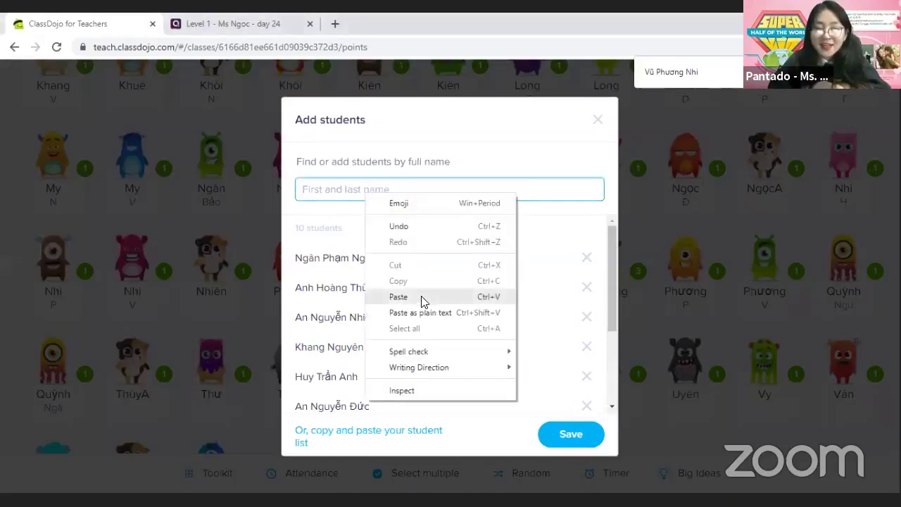
left_click(399, 296)
left_click_drag(431, 190, 403, 192)
key("BackSpace")
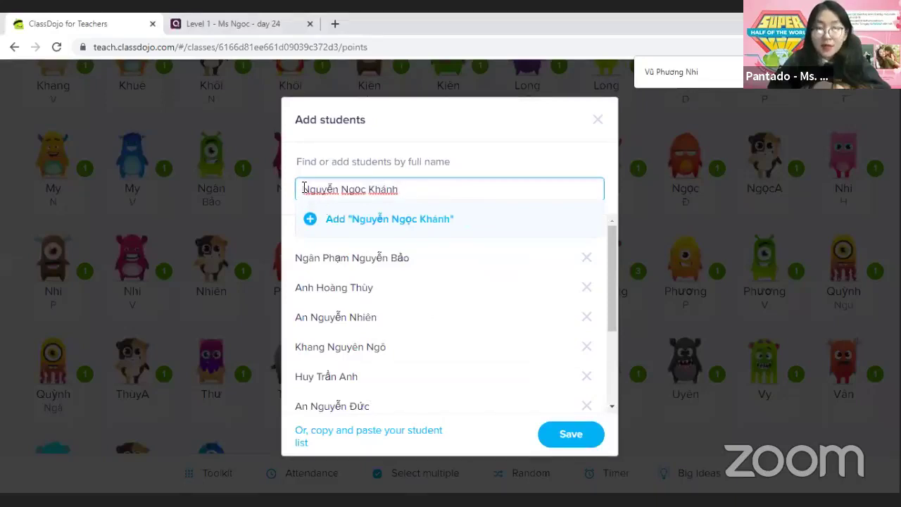
left_click(304, 188)
type("Huyền")
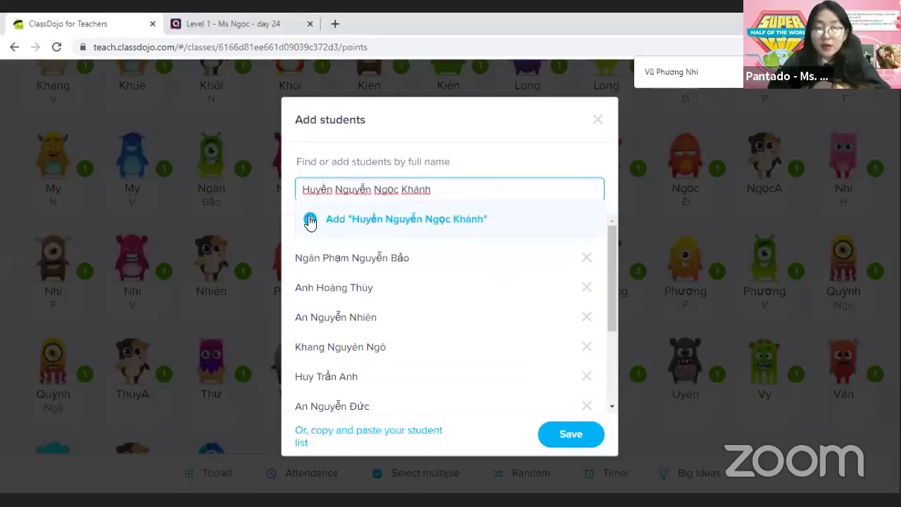
left_click(310, 219)
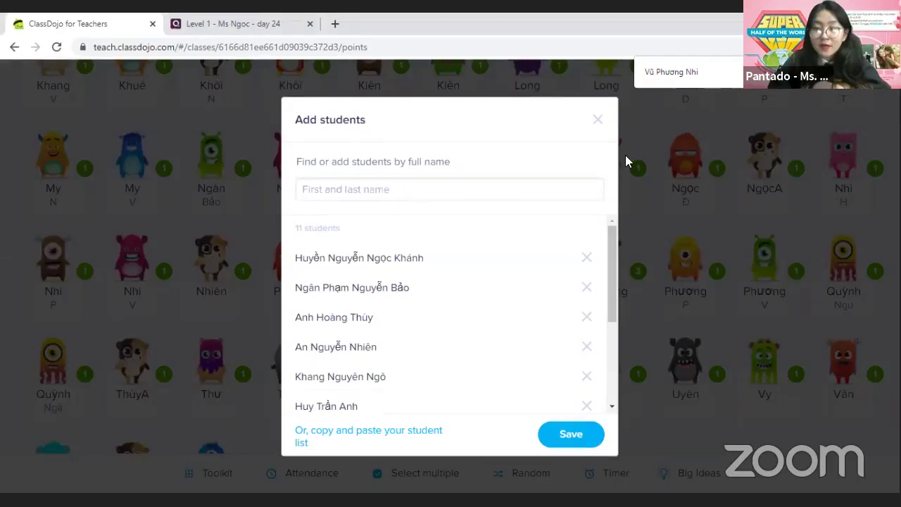
left_click(354, 204)
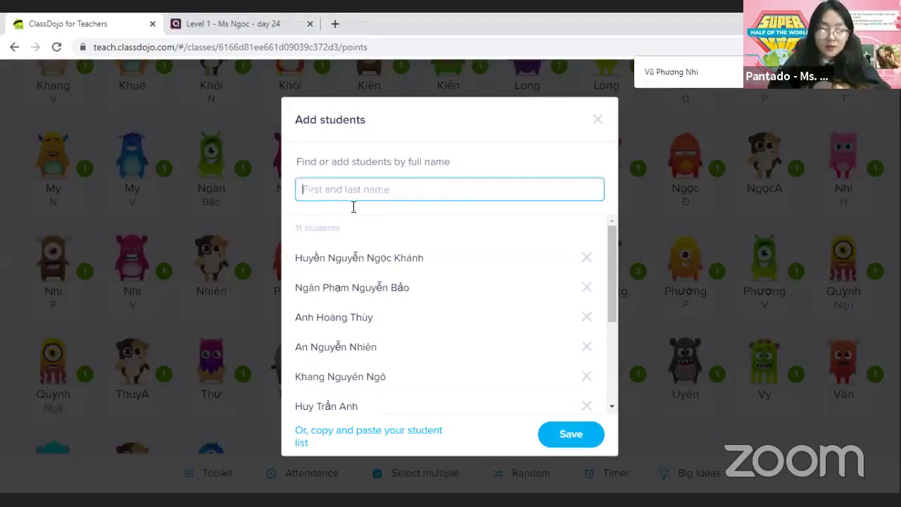
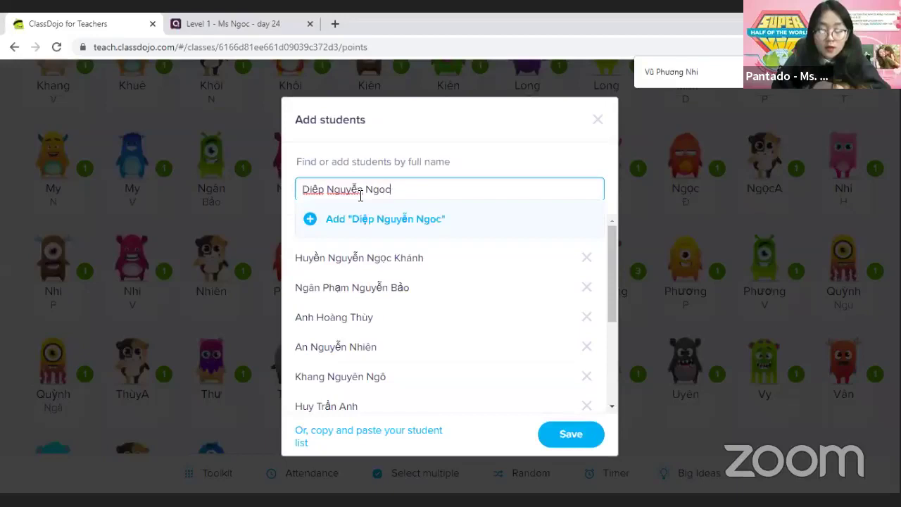
left_click(309, 224)
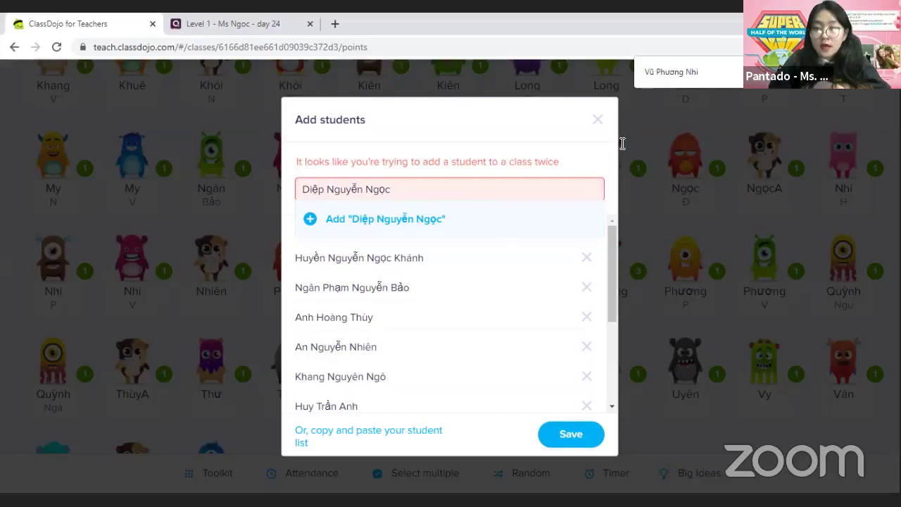
triple_click(377, 195)
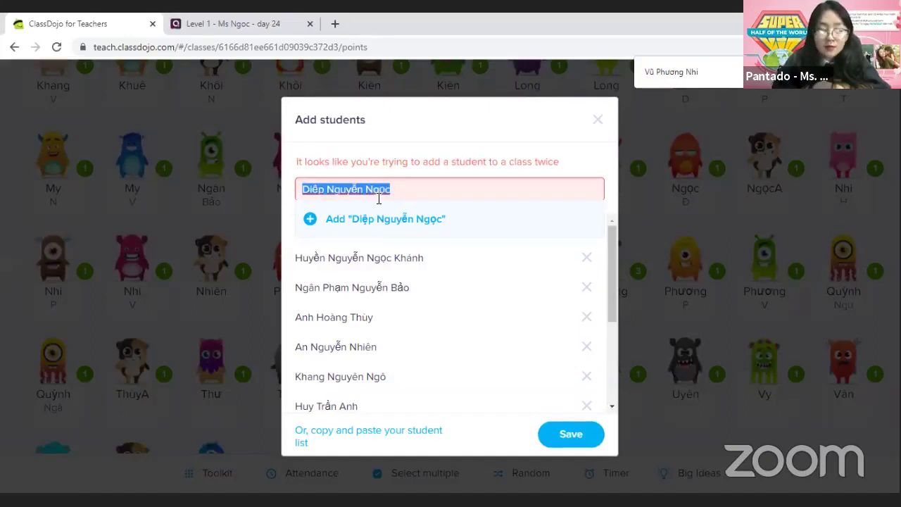
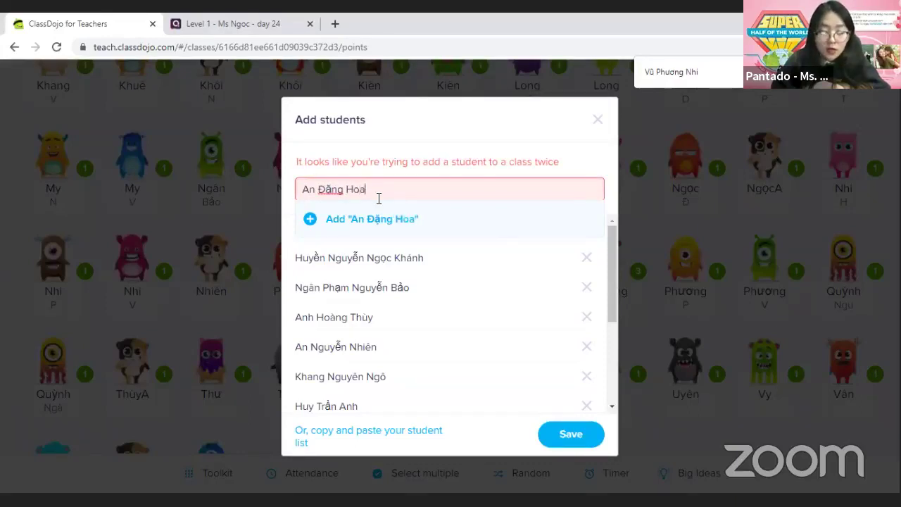
left_click(313, 226)
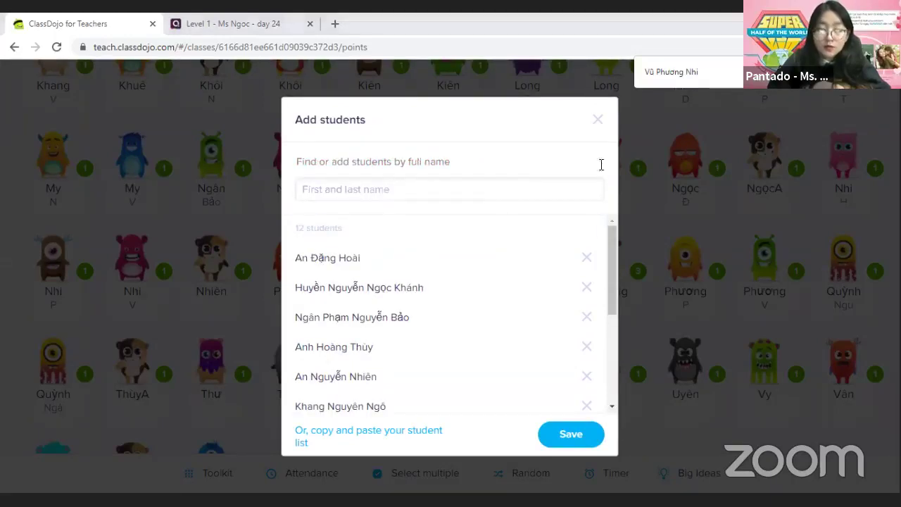
Paste the next student name, move the given name 'Bảo' to the front, and add it
left_click(362, 190)
left_click_drag(362, 189, 343, 189)
key("BackSpace")
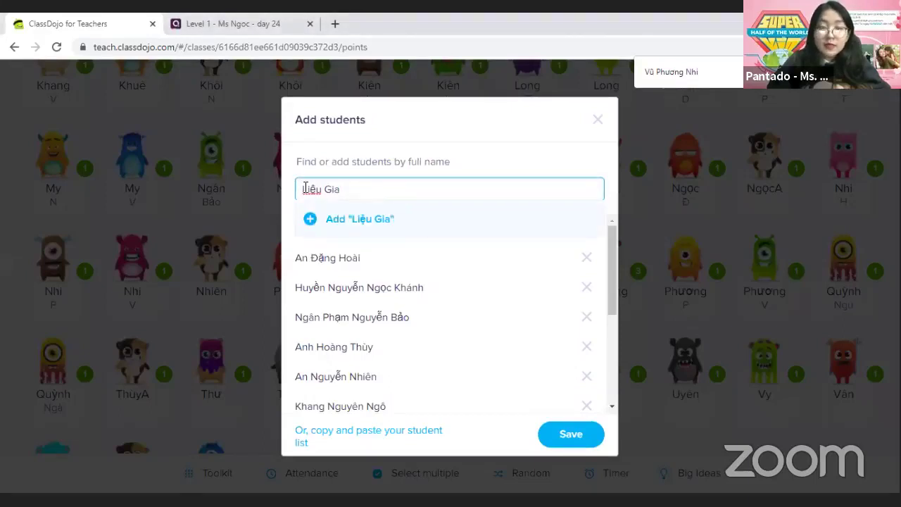
left_click(303, 188)
type("Bảo")
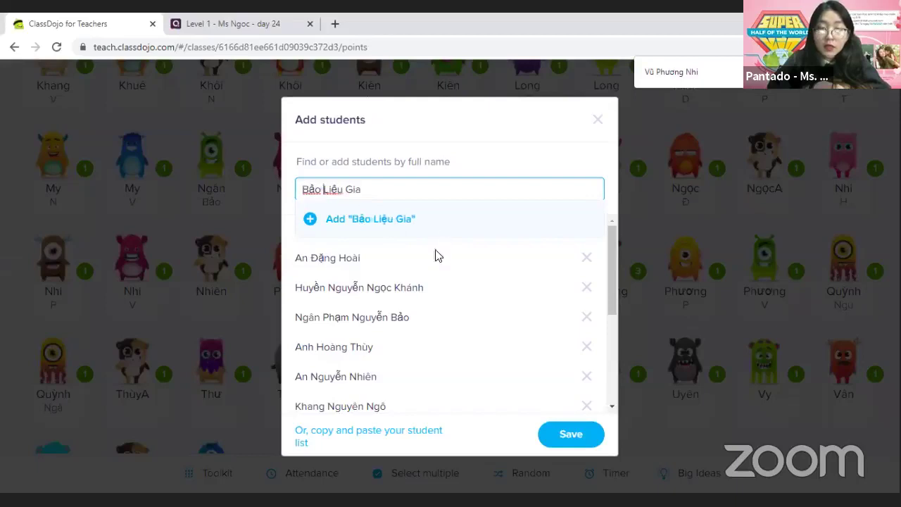
left_click(310, 223)
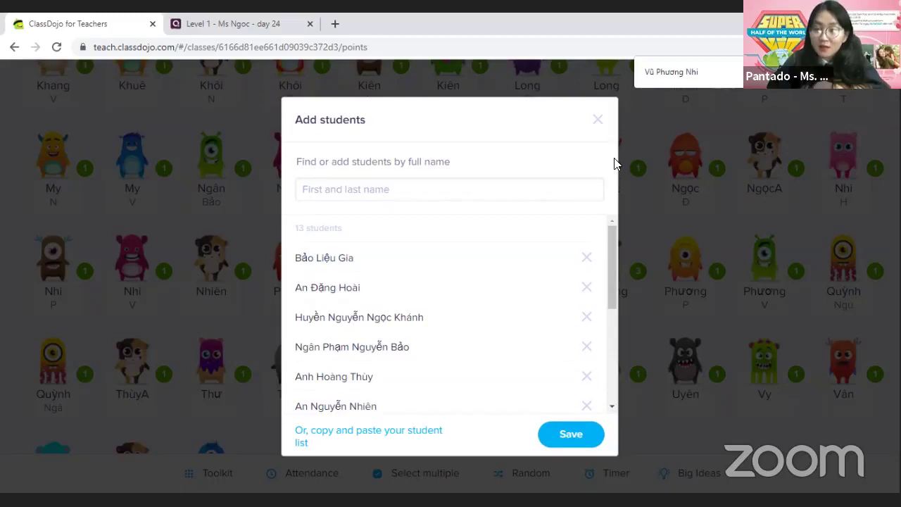
left_click(415, 188)
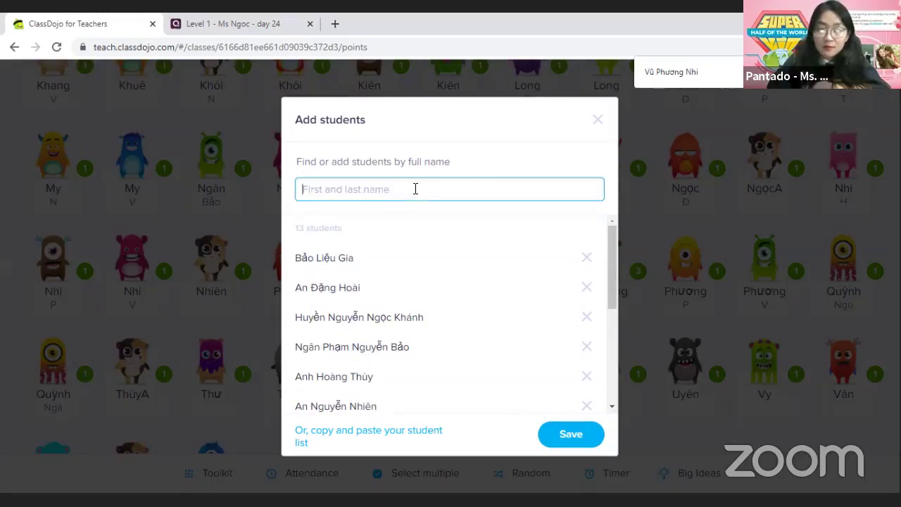
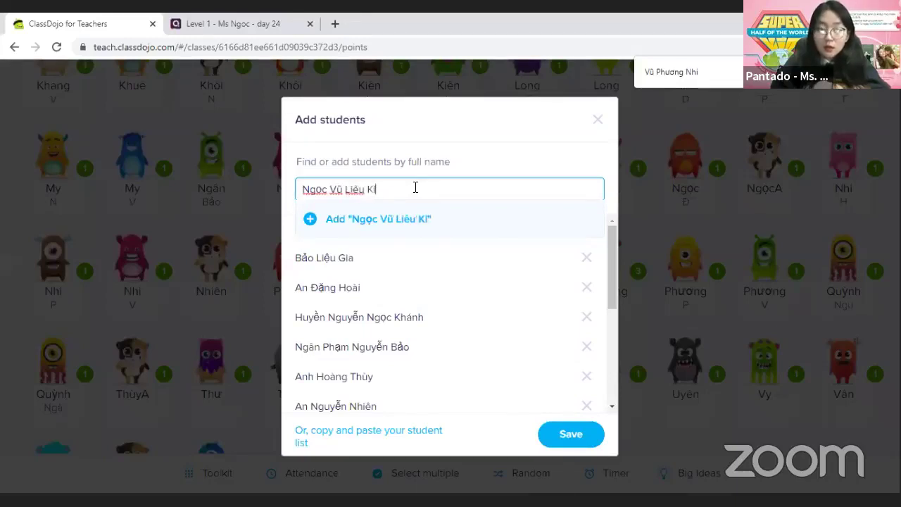
key("BackSpace")
key("BackSpace")
key("BackSpace")
key("BackSpace")
key("BackSpace")
key("BackSpace")
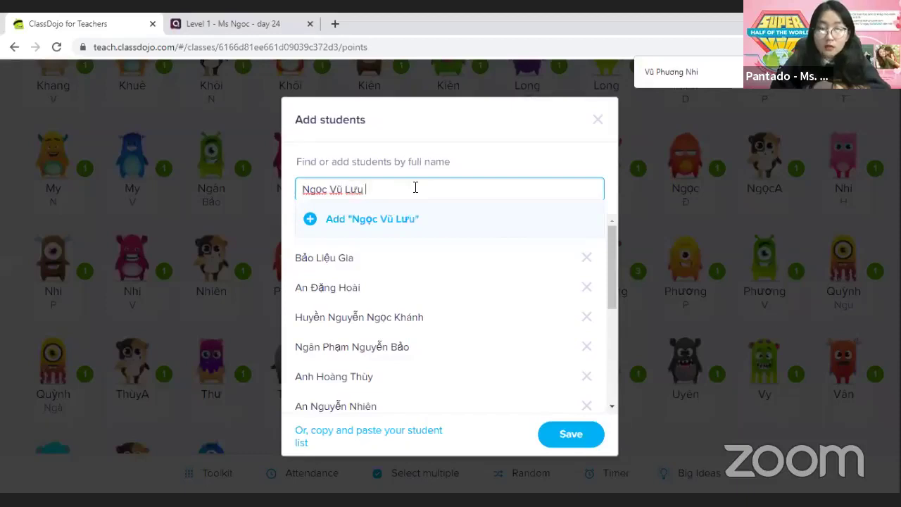
key("BackSpace")
key("BackSpace")
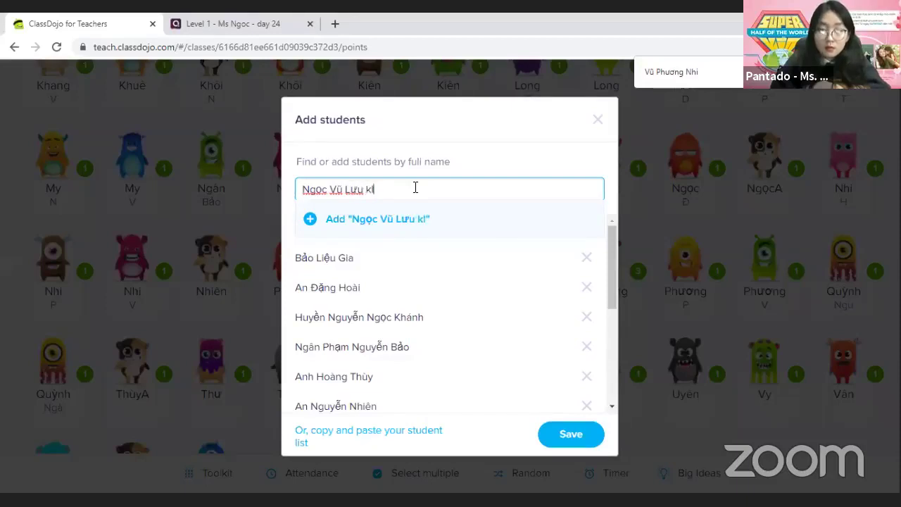
key("BackSpace")
key("BackSpace")
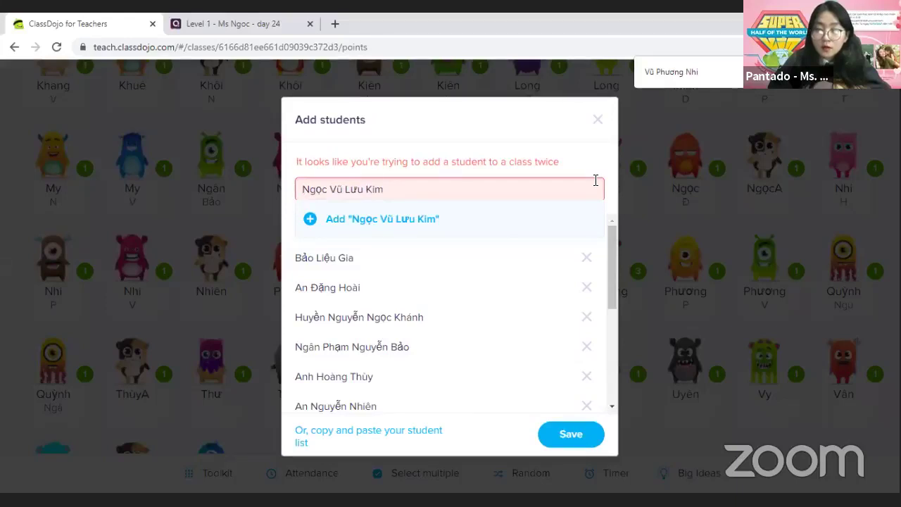
triple_click(380, 194)
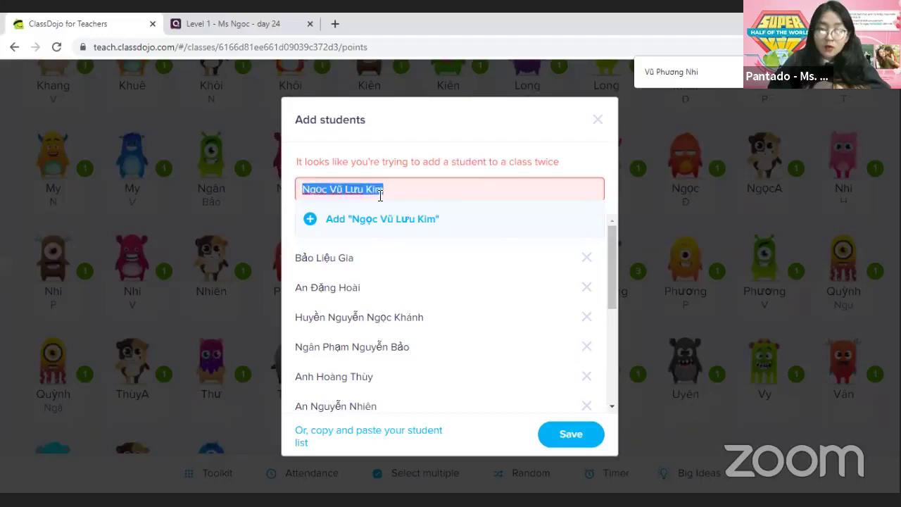
type("N")
key("BackSpace")
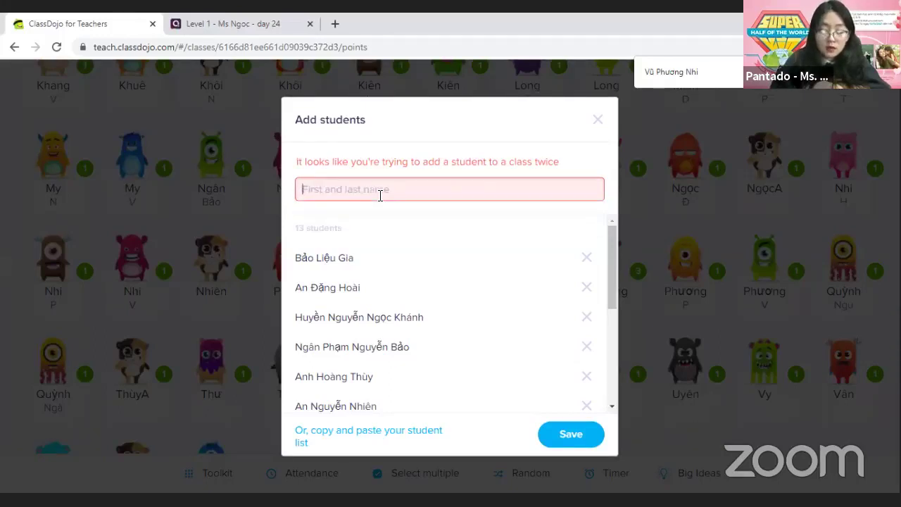
type("nGOC")
key("BackSpace")
key("BackSpace")
key("BackSpace")
key("BackSpace")
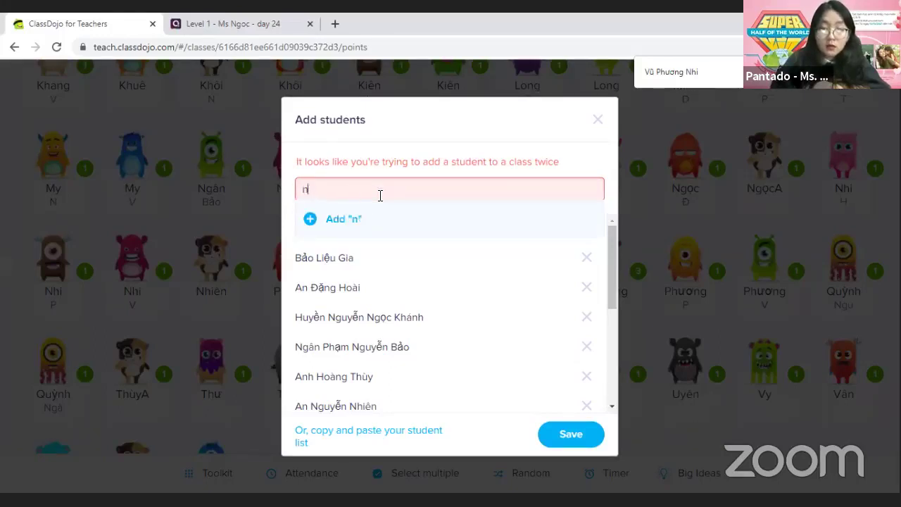
type("nGOC")
key("BackSpace")
key("BackSpace")
key("BackSpace")
key("BackSpace")
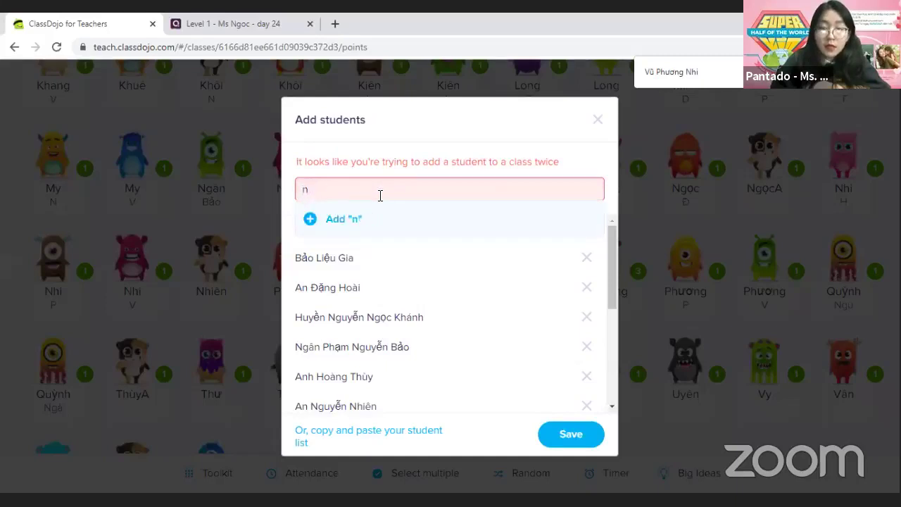
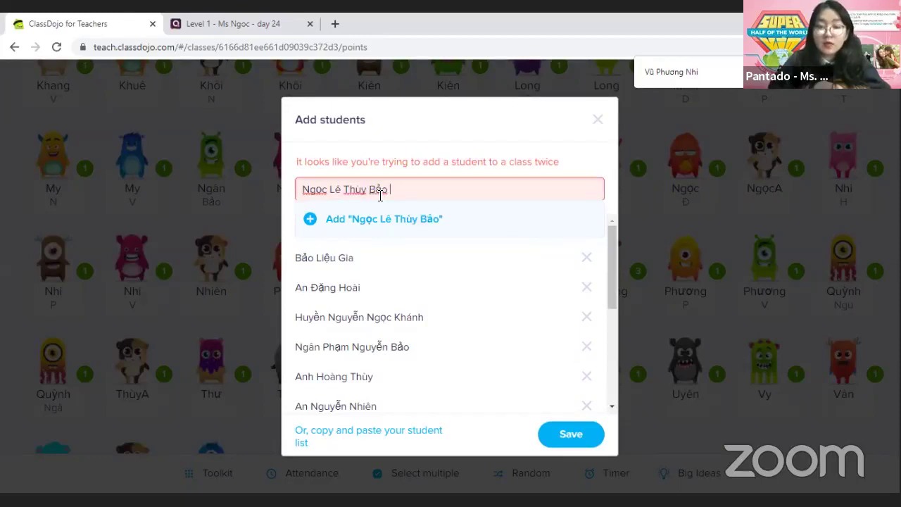
left_click(317, 221)
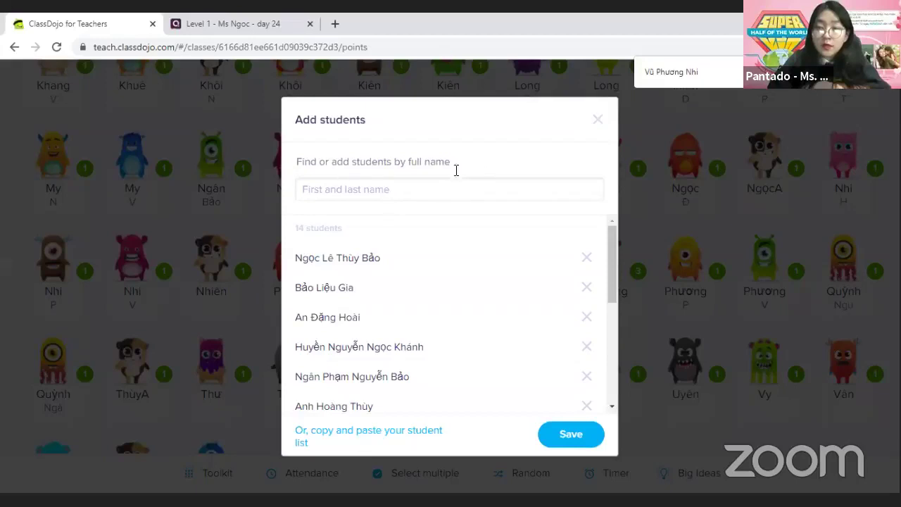
scroll(392, 328, "down", 4)
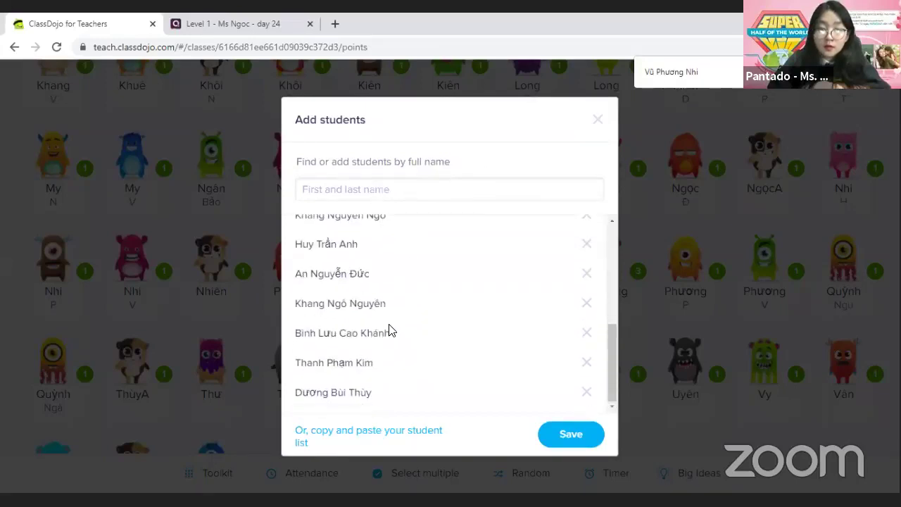
scroll(392, 332, "up", 5)
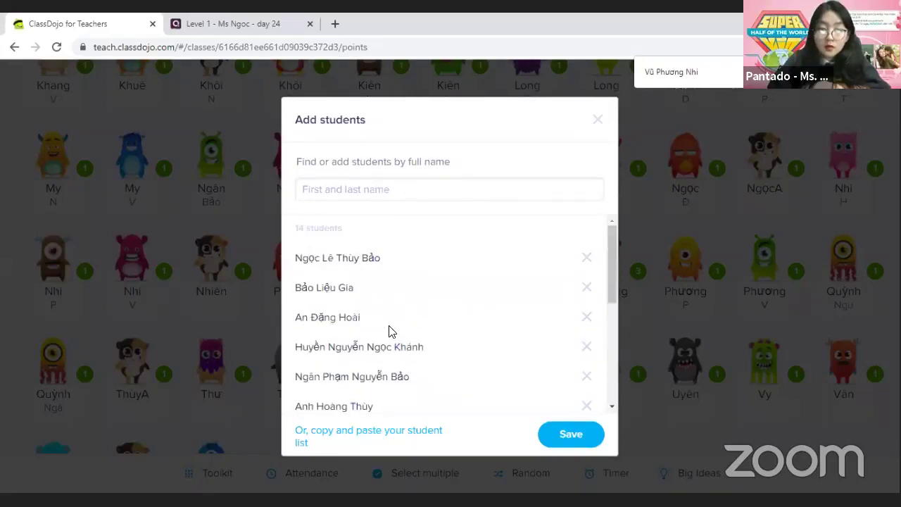
left_click(345, 188)
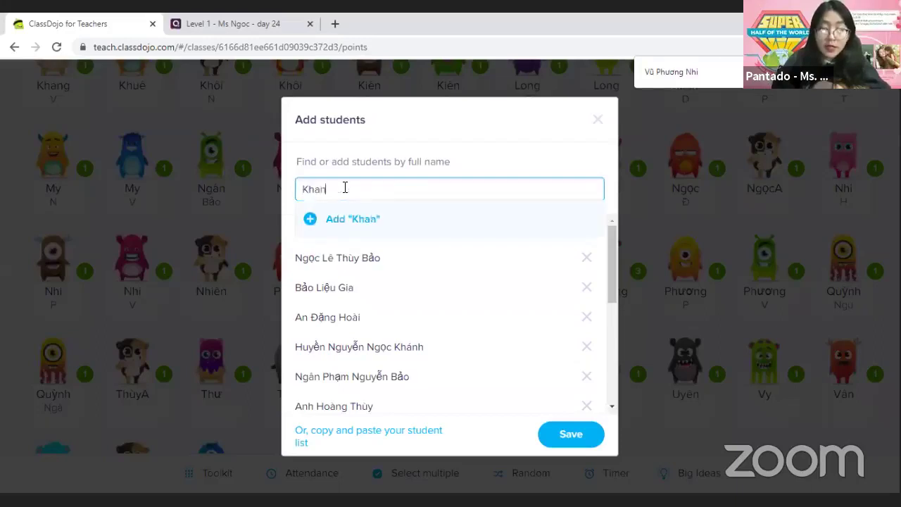
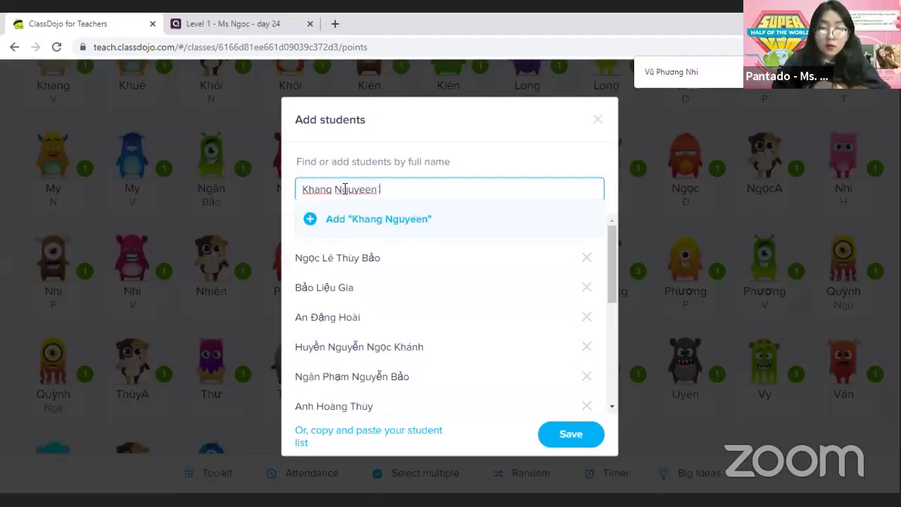
key("BackSpace")
key("BackSpace")
key("BackSpace")
key("BackSpace")
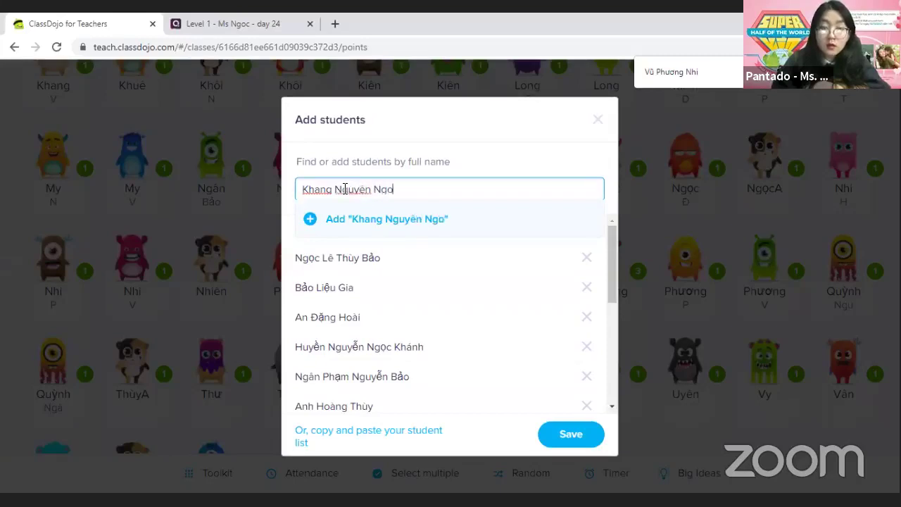
key("BackSpace")
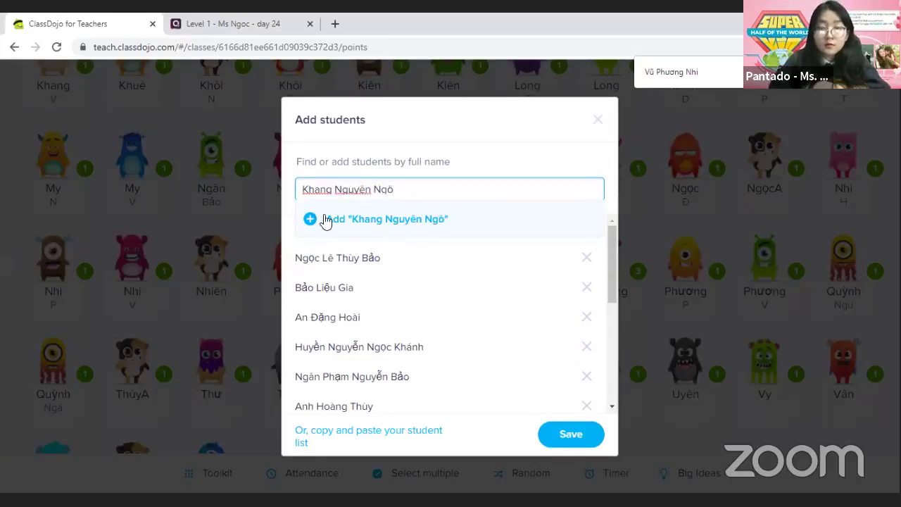
key("BackSpace")
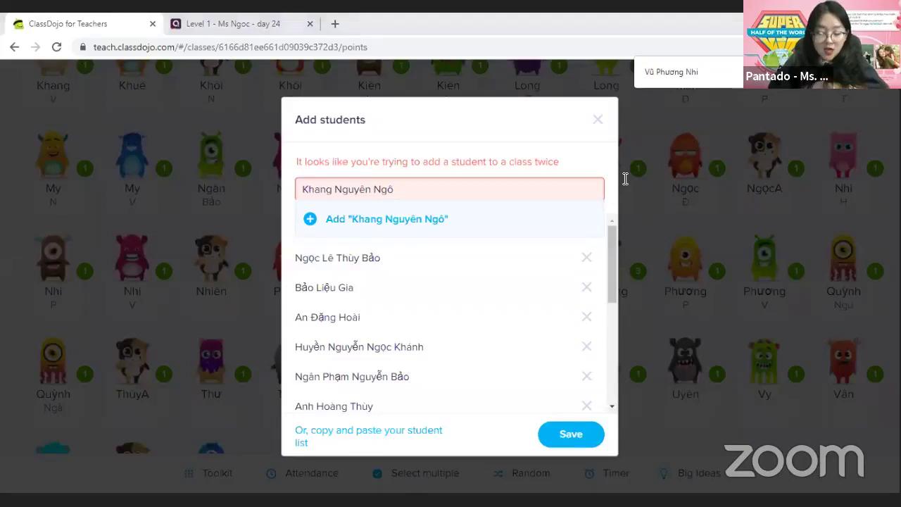
Replace the typed name with the pasted student, move the given name 'Đức' to the front, and add
left_click_drag(403, 184, 299, 192)
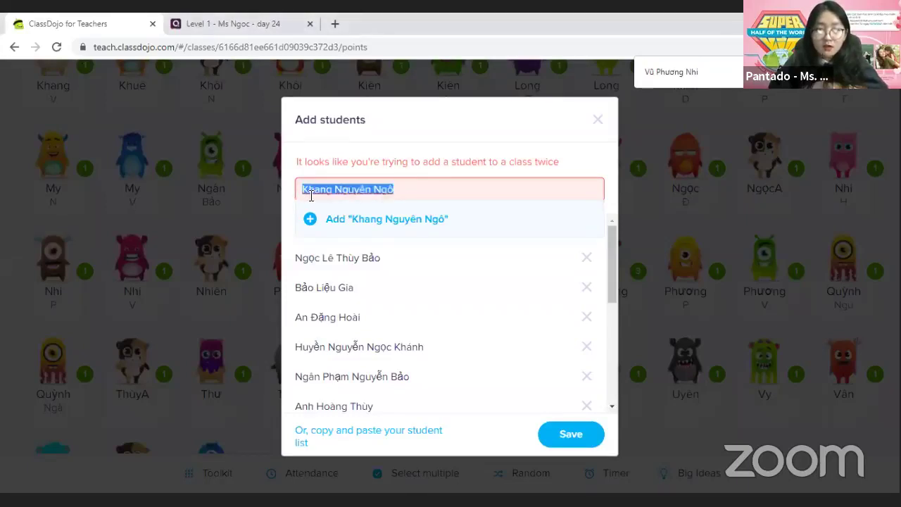
right_click(311, 196)
left_click(370, 262)
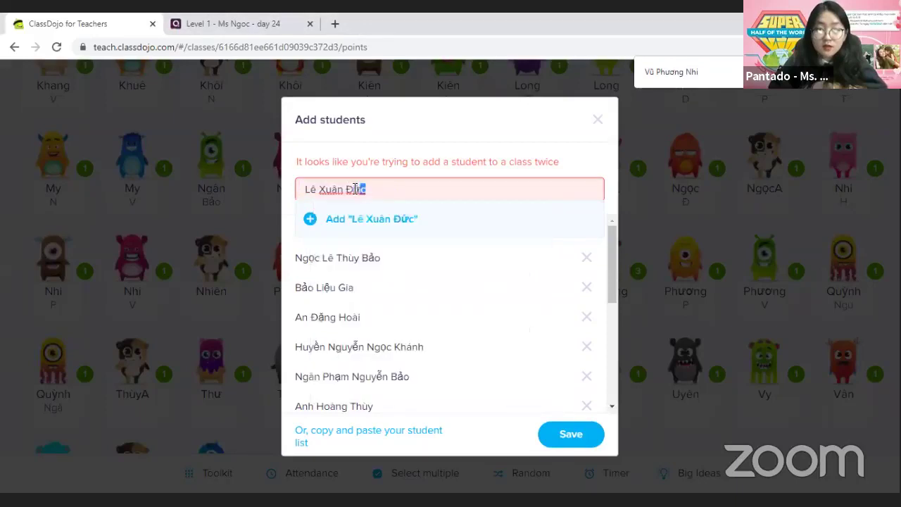
left_click_drag(356, 188, 344, 190)
key("BackSpace")
left_click(306, 188)
type("Đức")
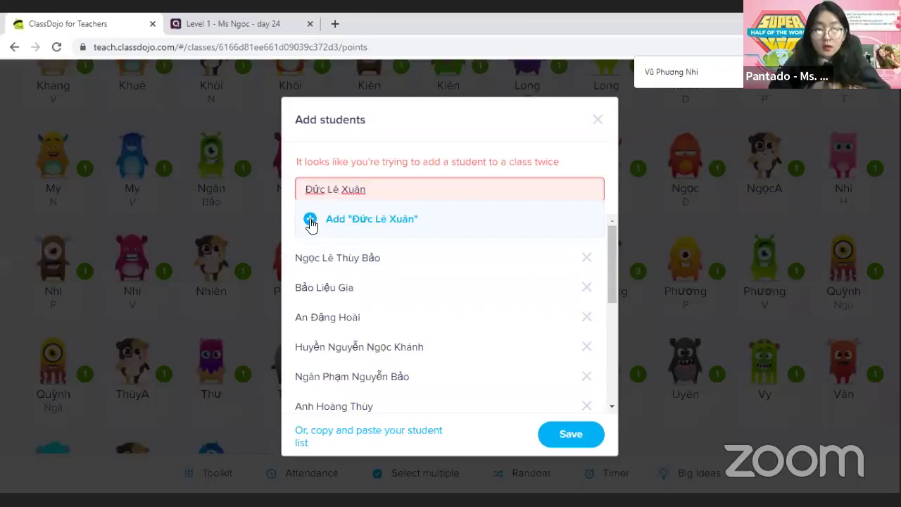
left_click(311, 221)
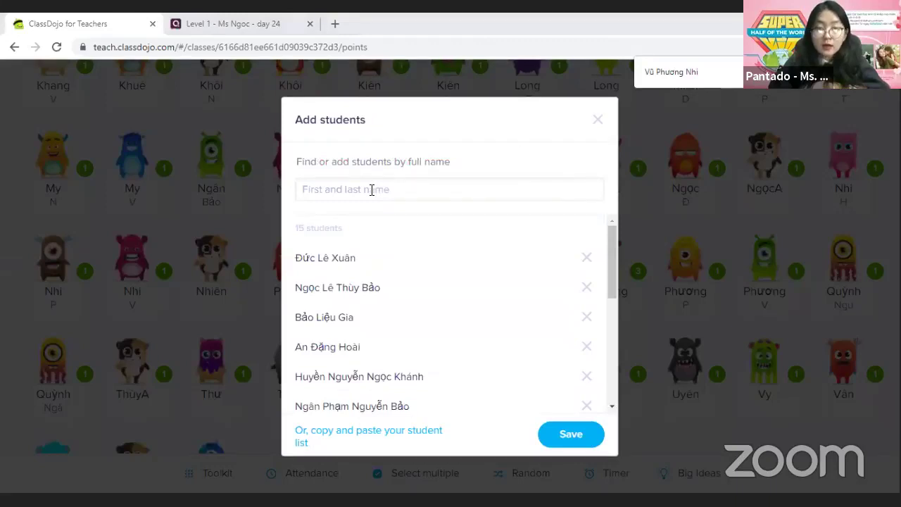
right_click(398, 190)
Add the pasted student with the given name 'Chi' moved to the front
left_click(417, 295)
left_click_drag(422, 187, 397, 186)
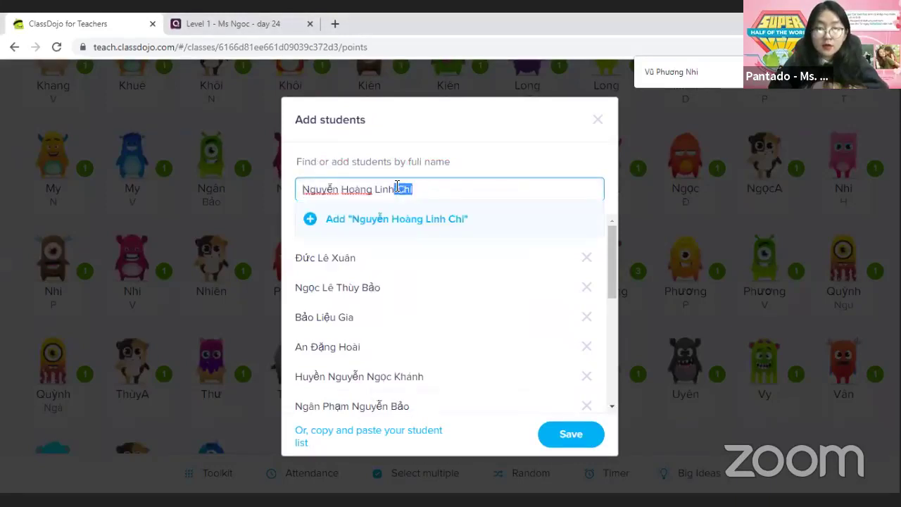
key("BackSpace")
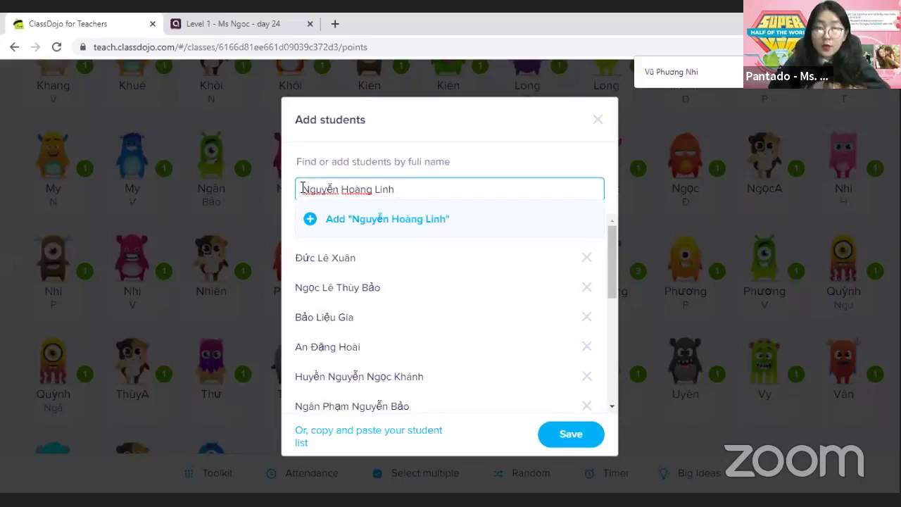
left_click(302, 190)
type("Chi")
left_click(310, 215)
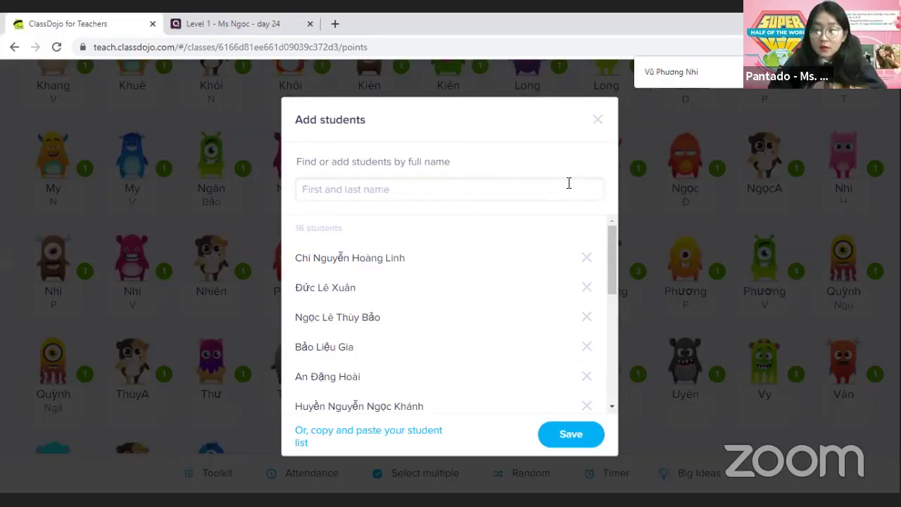
left_click(380, 189)
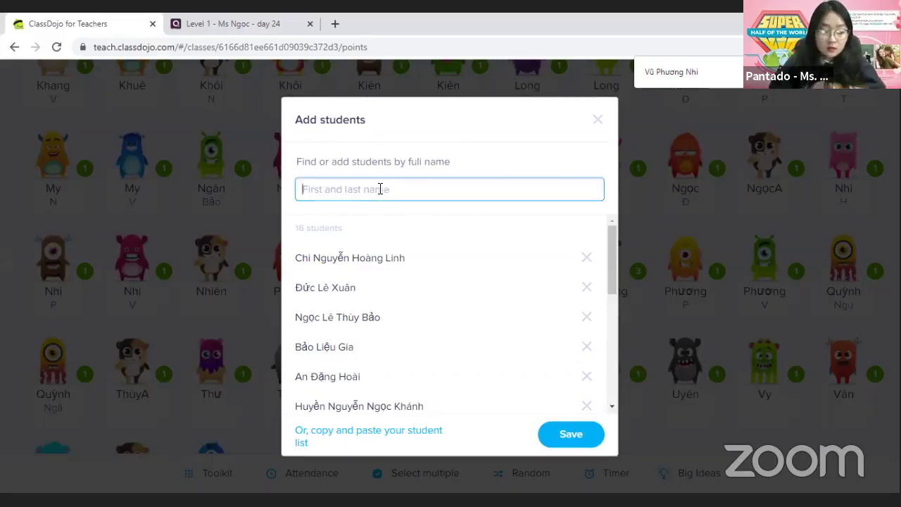
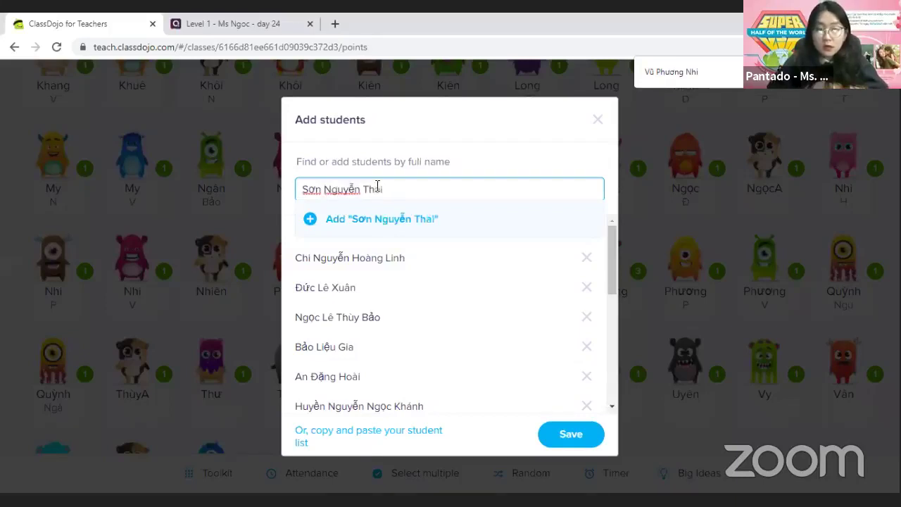
left_click(309, 219)
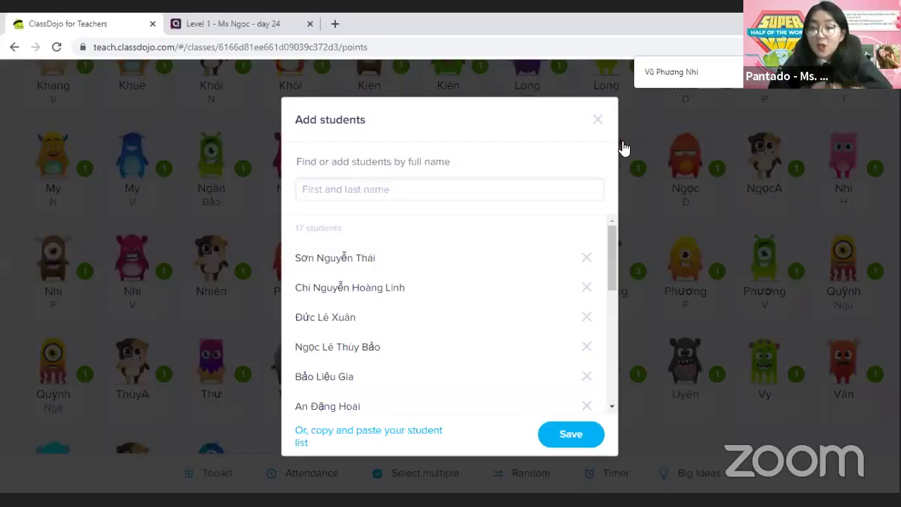
left_click(346, 191)
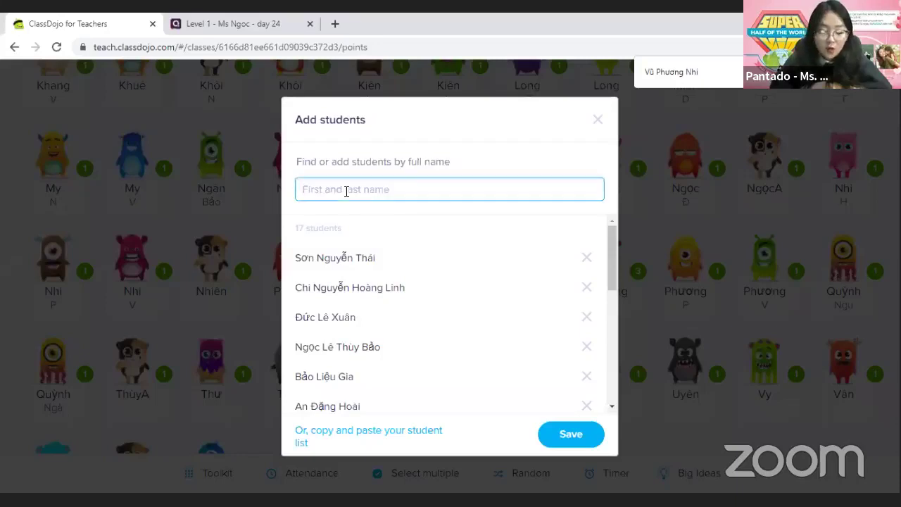
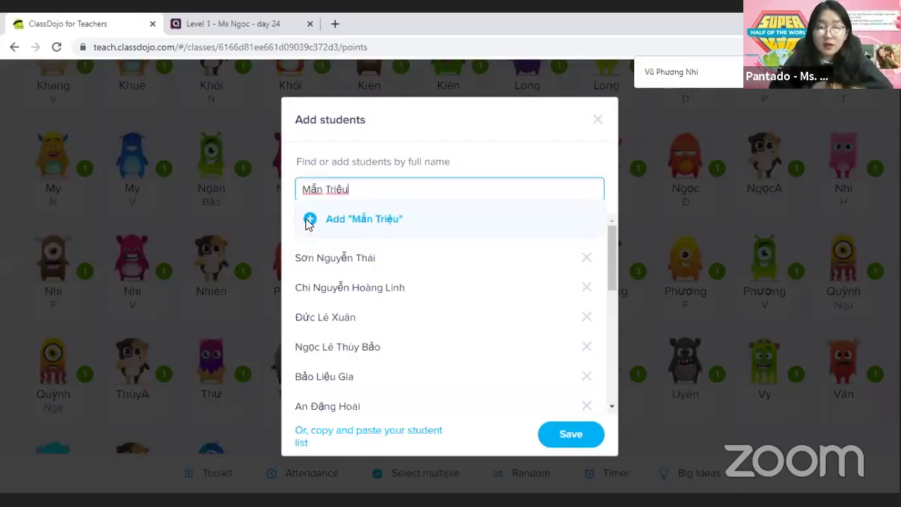
left_click(308, 221)
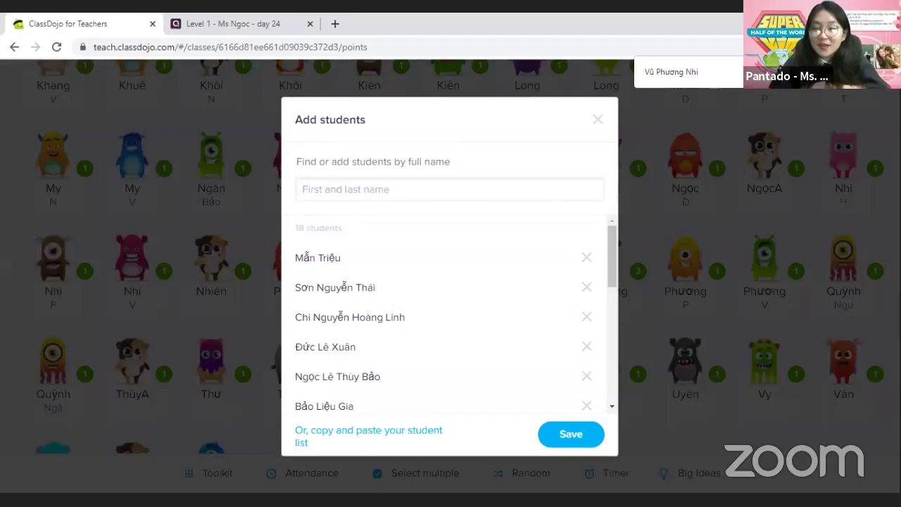
scroll(491, 266, "down", 1)
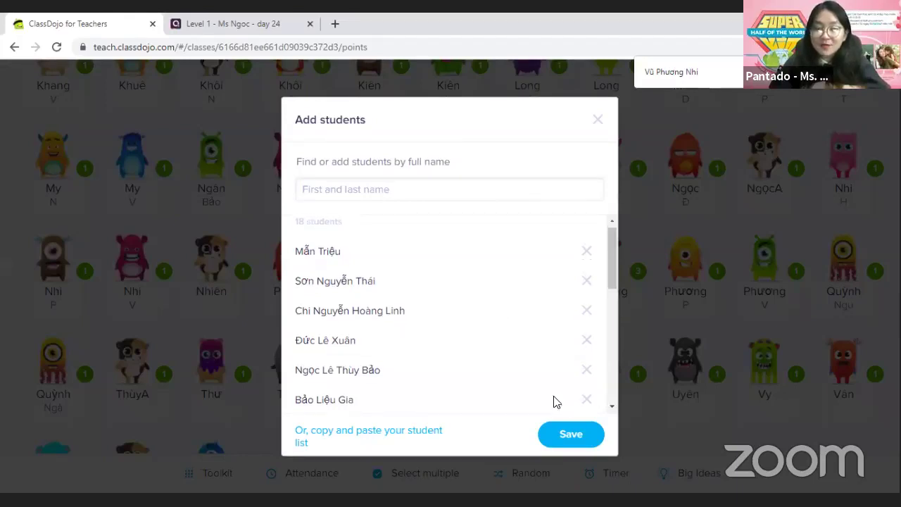
Save the 18 new students, close the 'Connect parents and students' popup, and return to the roster's top
left_click(557, 442)
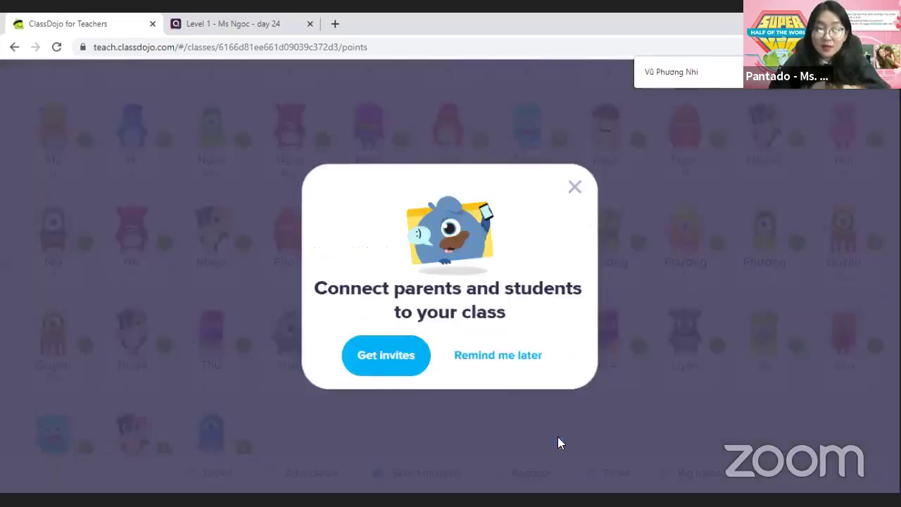
left_click(574, 195)
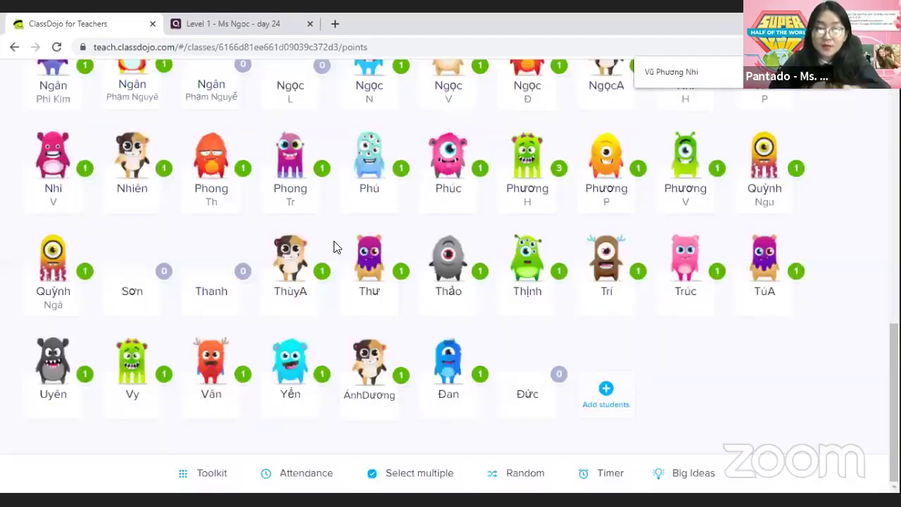
scroll(337, 251, "up", 10)
scroll(335, 251, "up", 1)
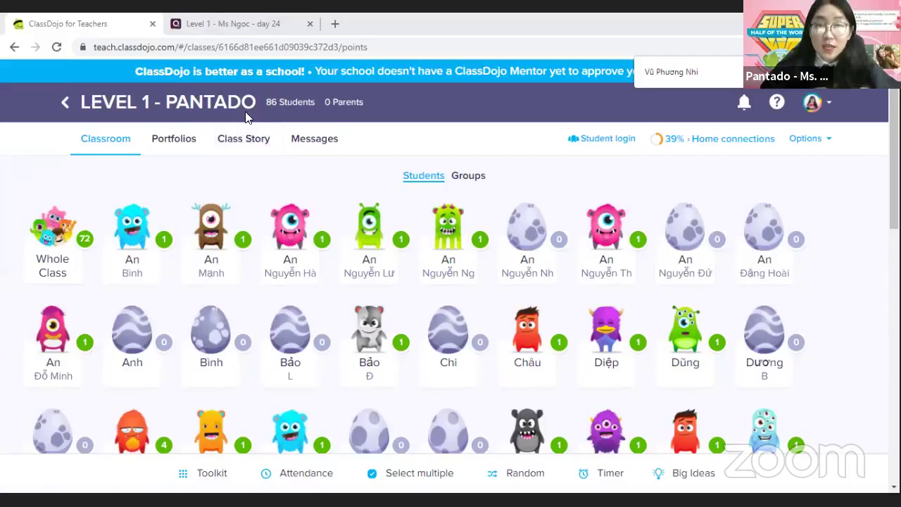
In a new Chrome tab, run a Google search for 'class dojo', correcting the mistyped letters
left_click(335, 23)
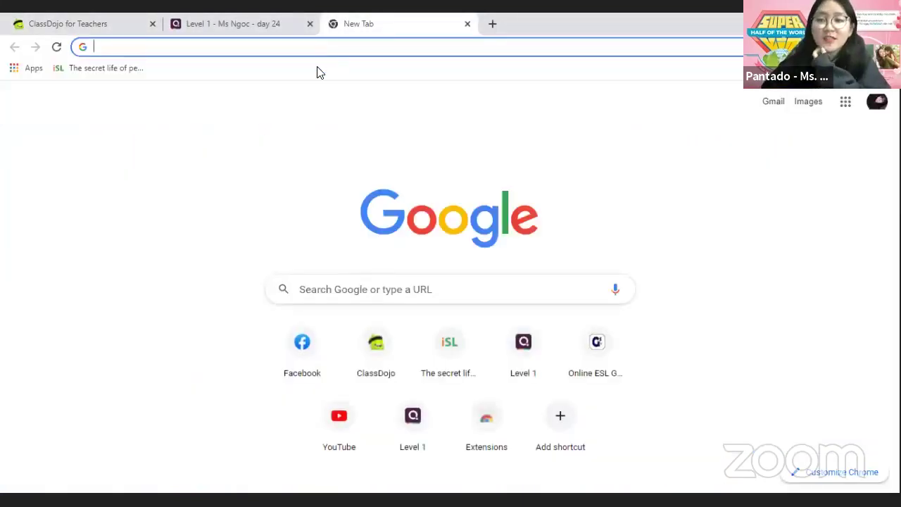
type("cla")
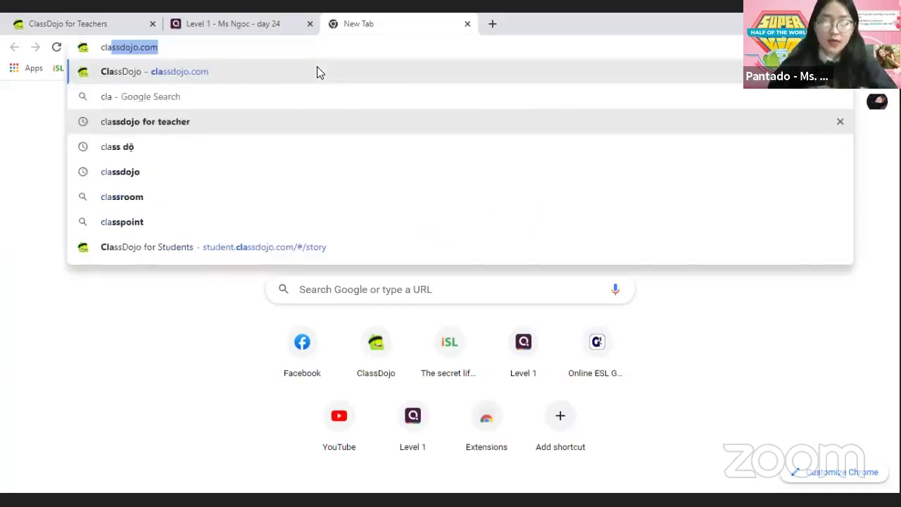
type("ss dô")
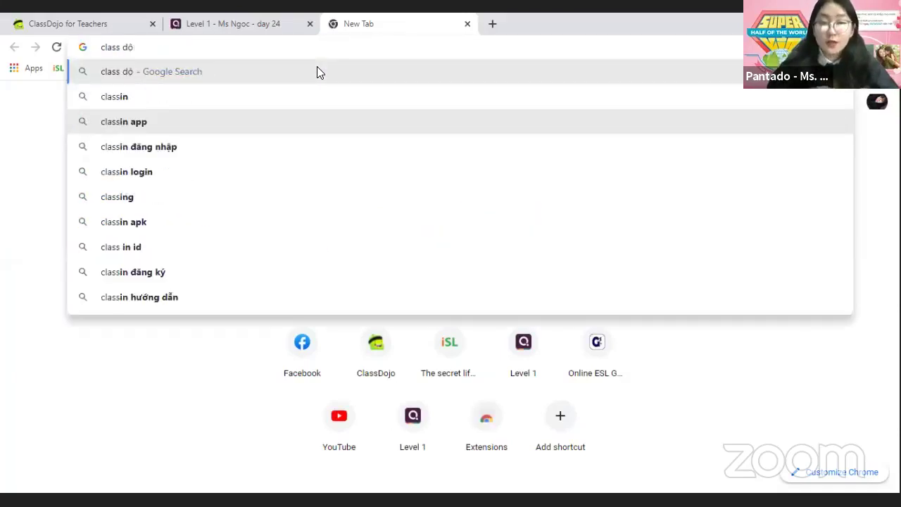
key("BackSpace")
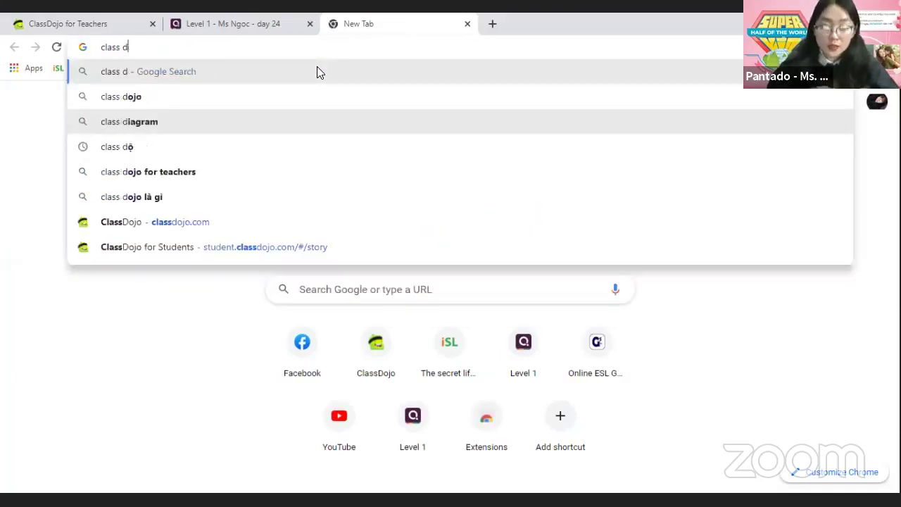
type("oo")
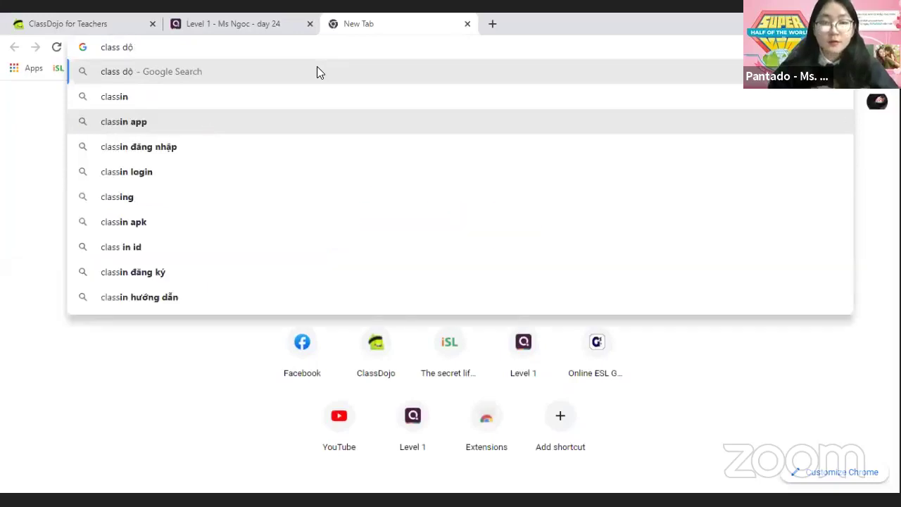
key("BackSpace")
type("ojo")
key("Return")
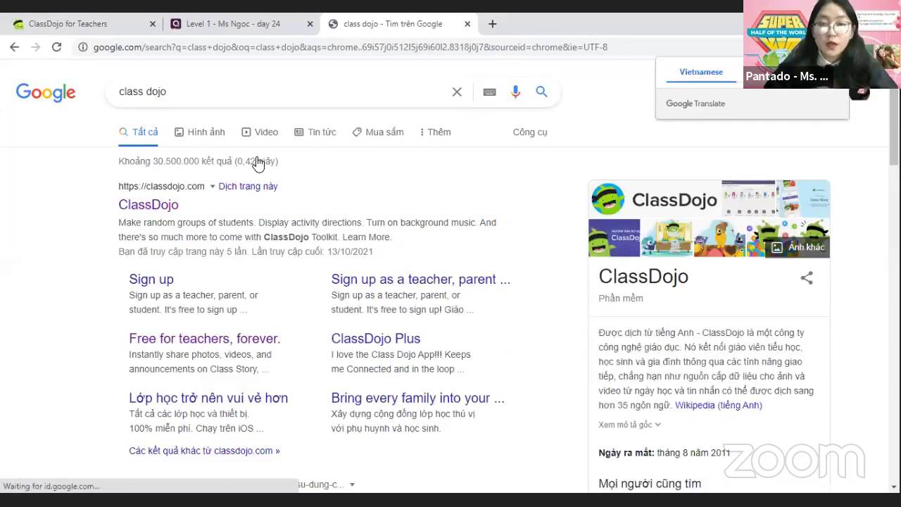
Show the Hình ảnh image results for class dojo and preview the Class Story image
left_click(201, 131)
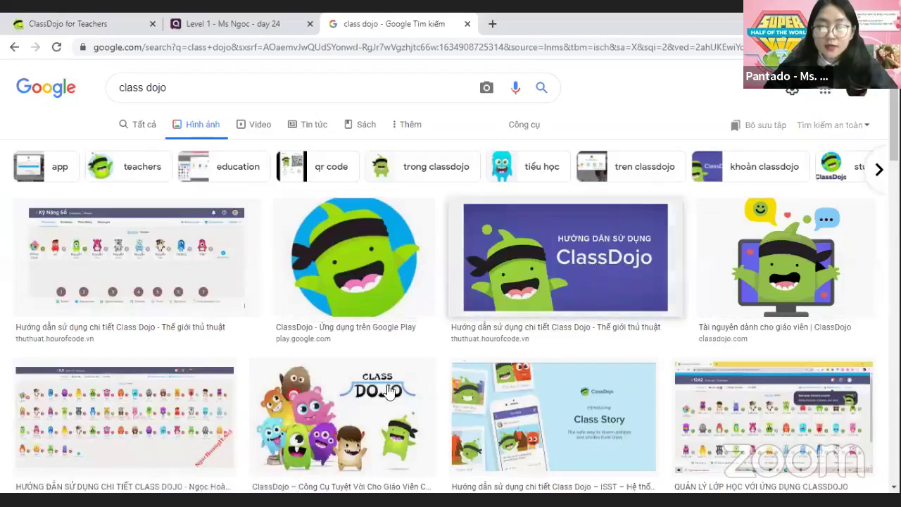
scroll(535, 322, "down", 1)
scroll(594, 421, "up", 1)
left_click(594, 420)
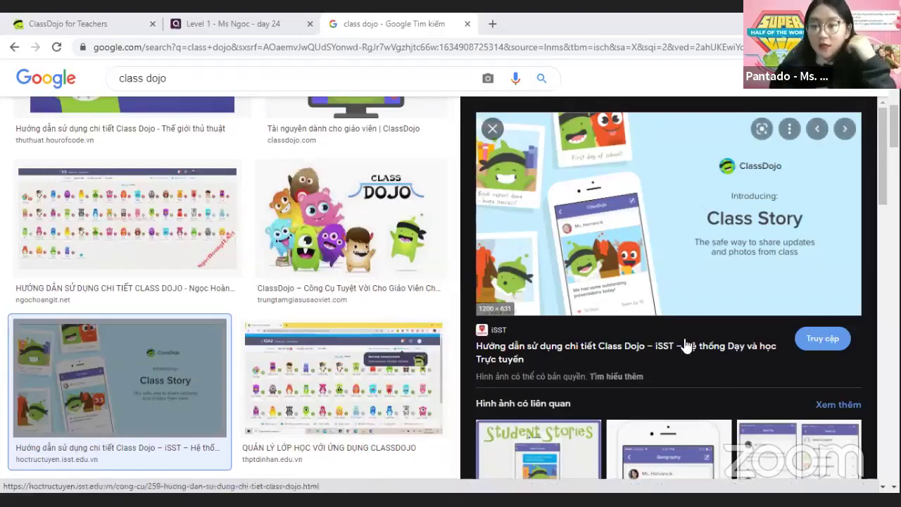
Replace the search query with 'hướng dẫn đăng nhập'
scroll(686, 352, "down", 4)
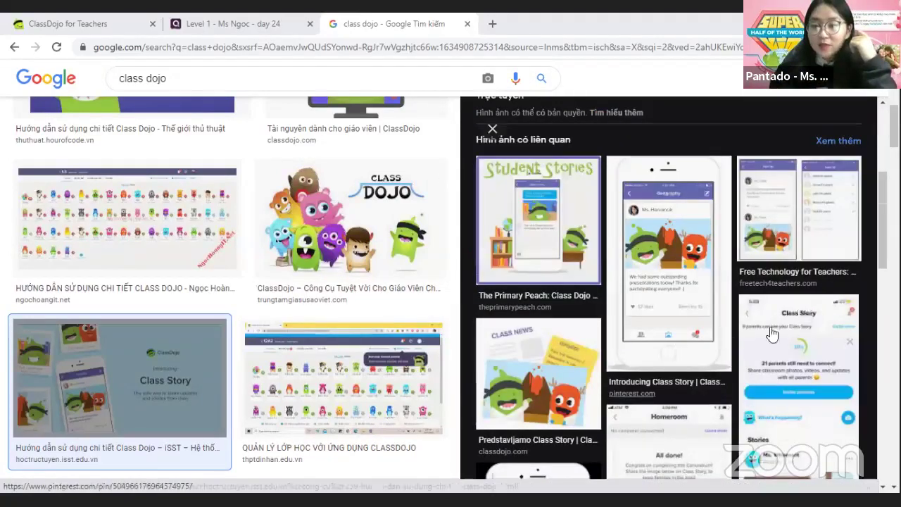
scroll(772, 335, "down", 3)
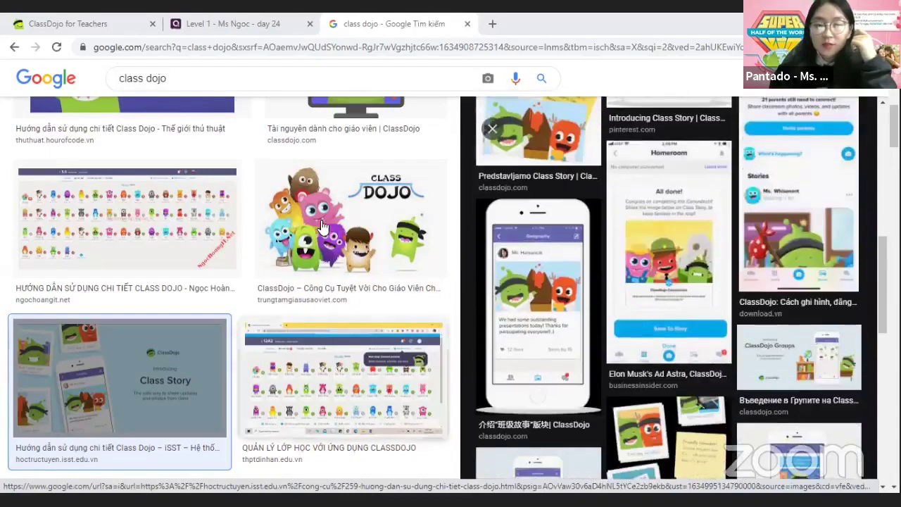
scroll(322, 227, "up", 6)
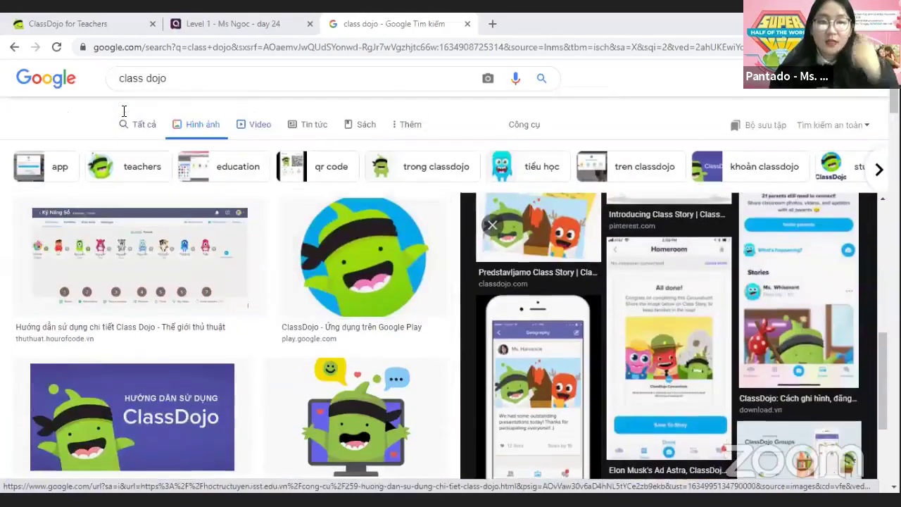
left_click(124, 112)
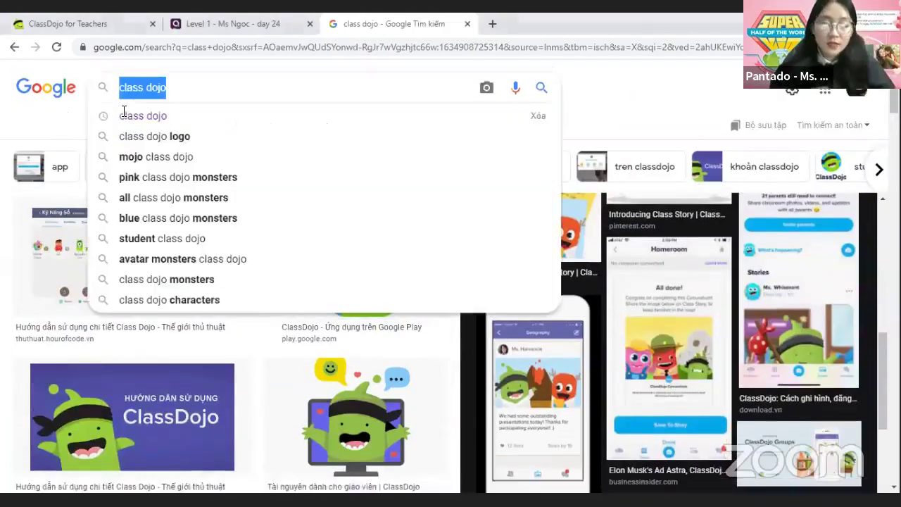
type("hướng")
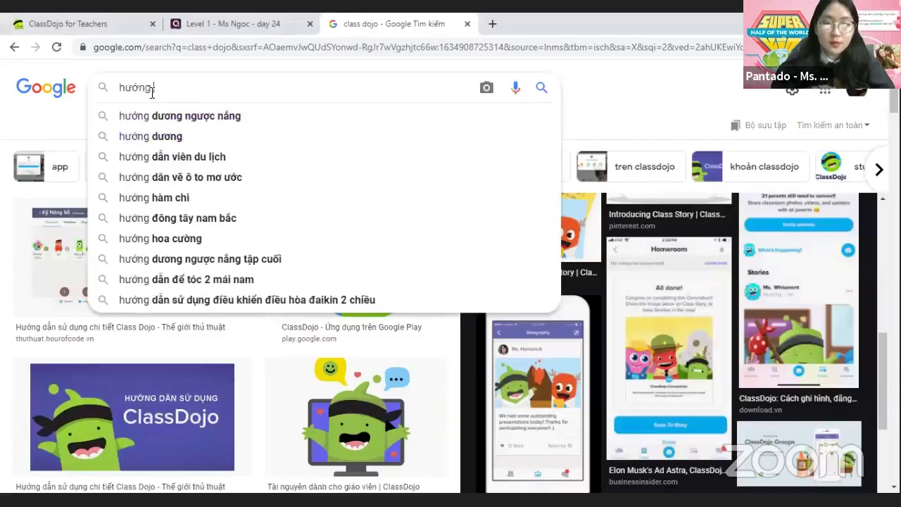
type(" dẫn đăng n")
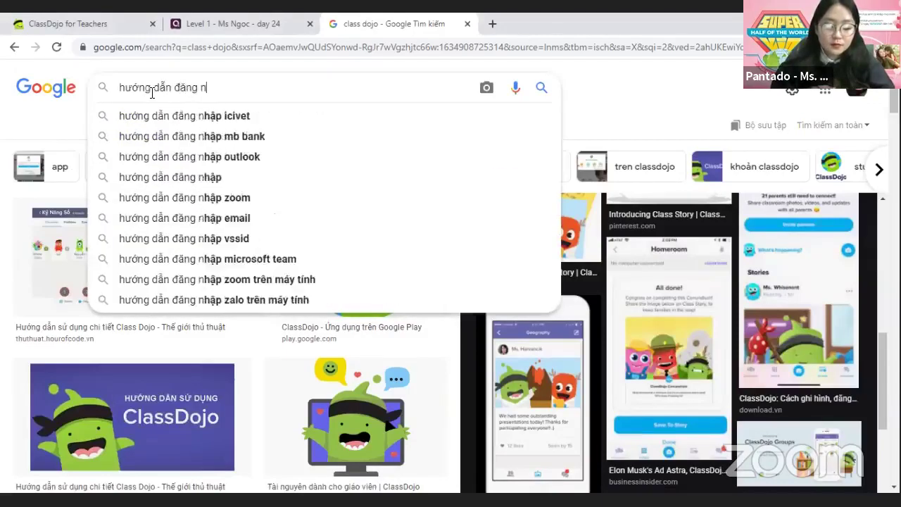